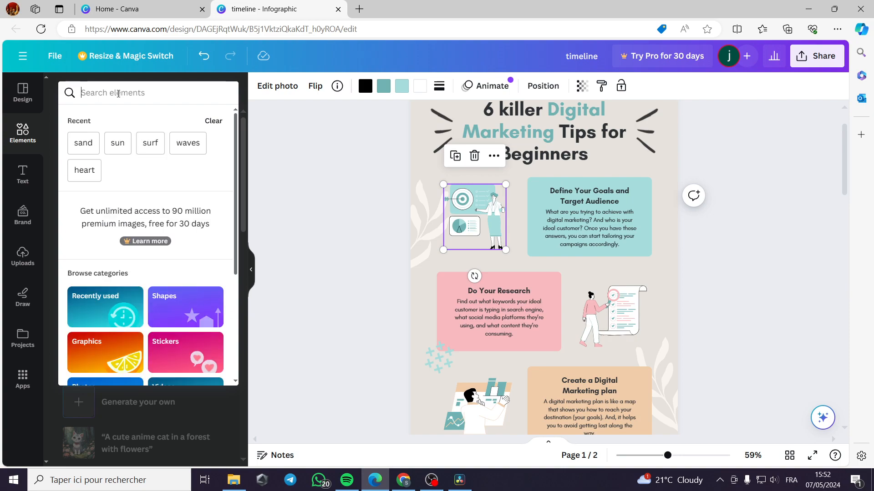
# Step: Search the graphics for "presentation" and add the illustration of three people meeting around a table to page 2
pyautogui.write('presentation')
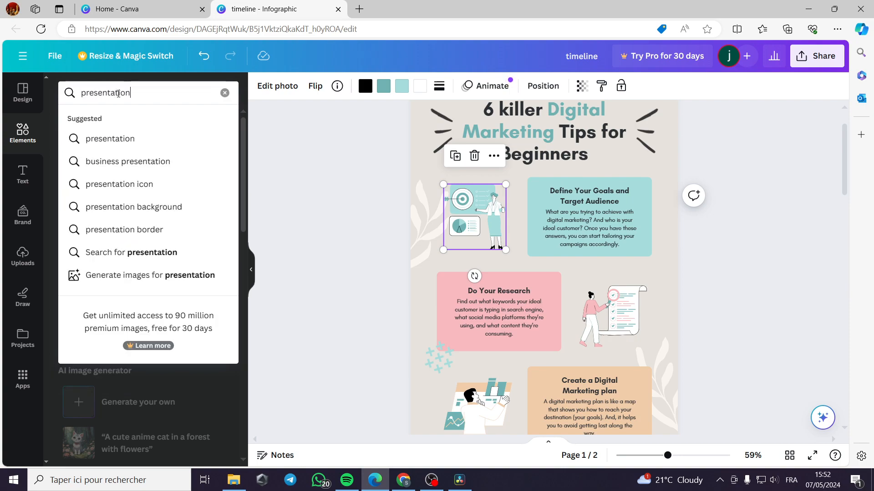
pyautogui.press('Return')
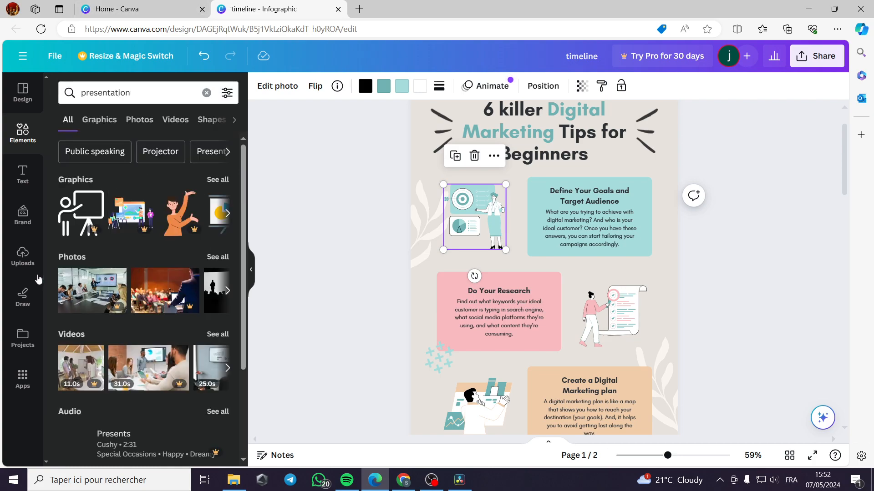
pyautogui.click(220, 185)
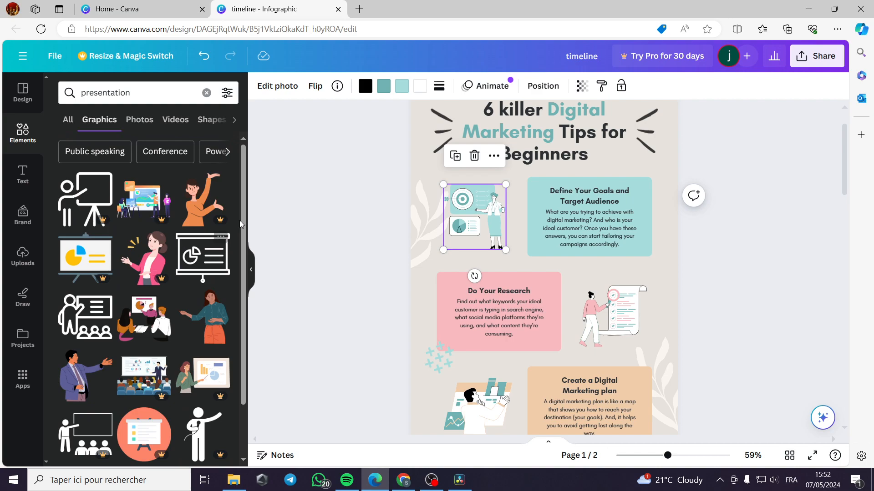
pyautogui.scroll(-1, 164, 281)
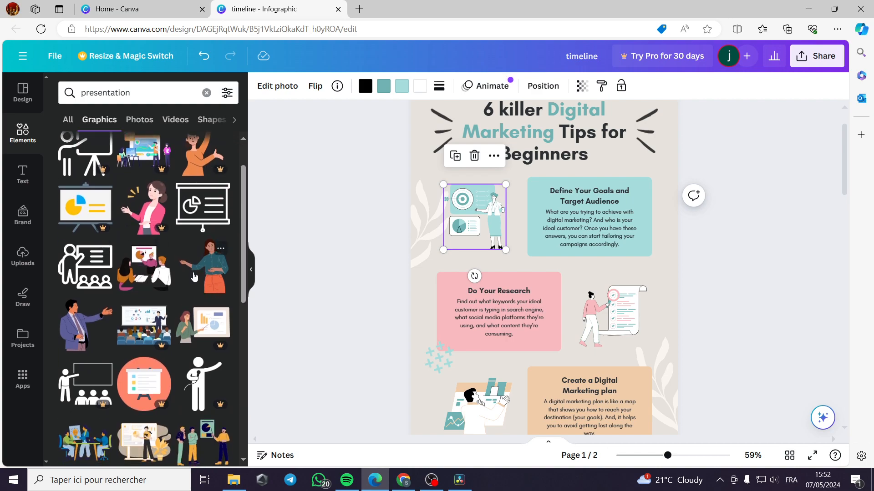
pyautogui.scroll(-15, 613, 313)
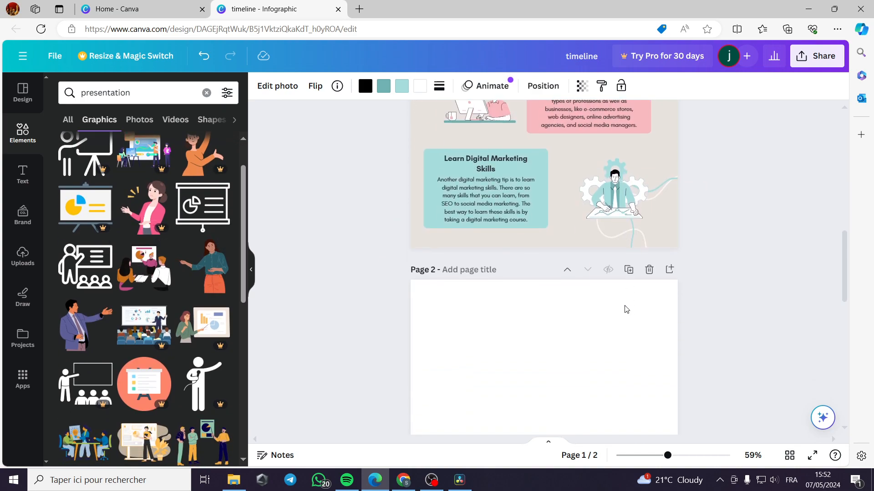
pyautogui.click(599, 291)
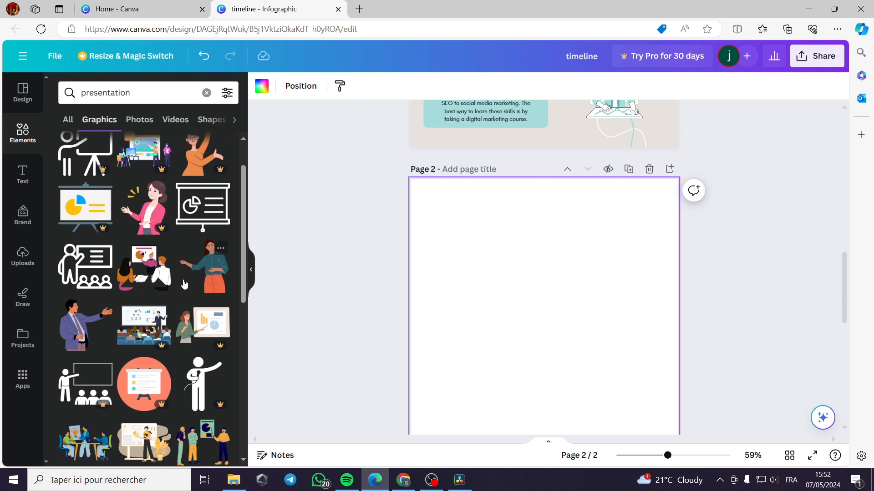
pyautogui.click(157, 268)
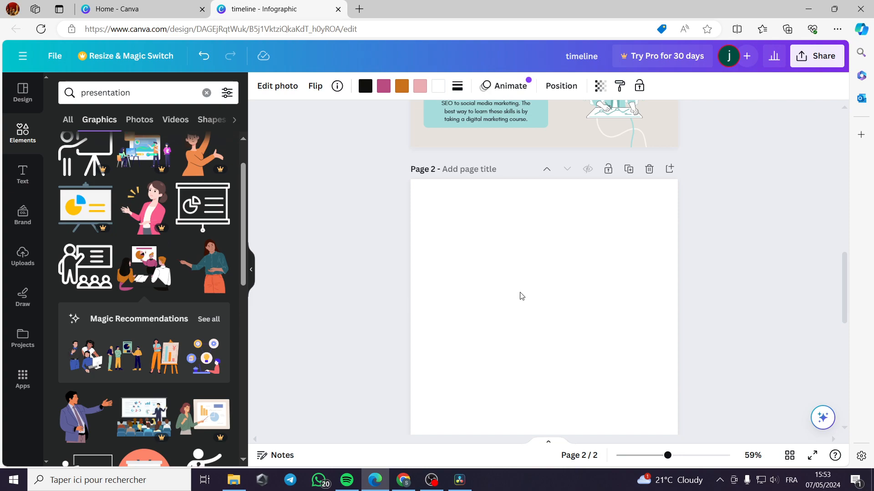
# Step: Move the meeting illustration to the upper-left area of page 2
pyautogui.scroll(-5, 508, 298)
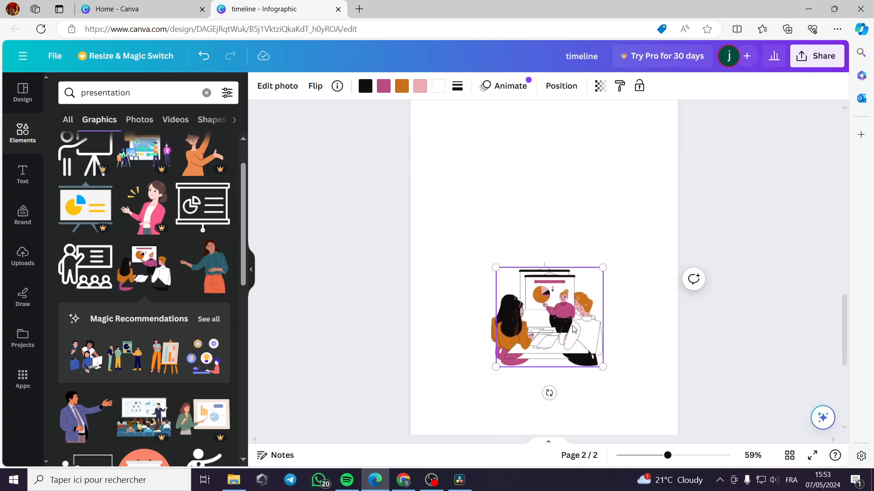
pyautogui.press('Delete')
pyautogui.click(575, 329)
pyautogui.moveTo(576, 328); pyautogui.dragTo(539, 198)
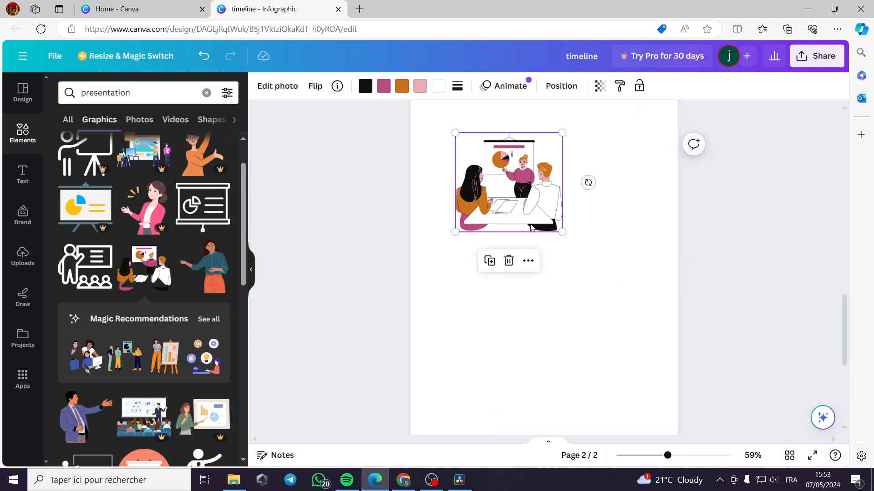
pyautogui.scroll(2, 601, 259)
pyautogui.moveTo(668, 456); pyautogui.dragTo(640, 462)
pyautogui.moveTo(527, 280); pyautogui.dragTo(511, 237)
# Step: Set page 2's background to light purple from the document colors, after trying beige and teal
pyautogui.click(571, 207)
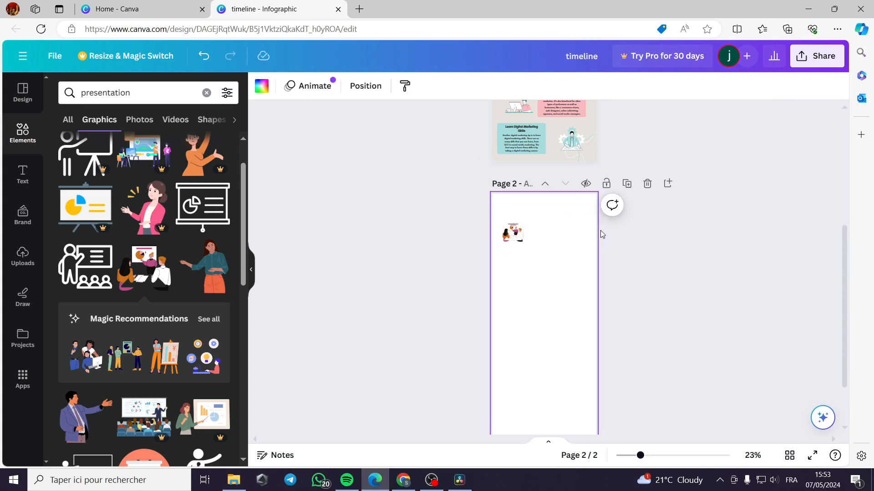
pyautogui.click(262, 89)
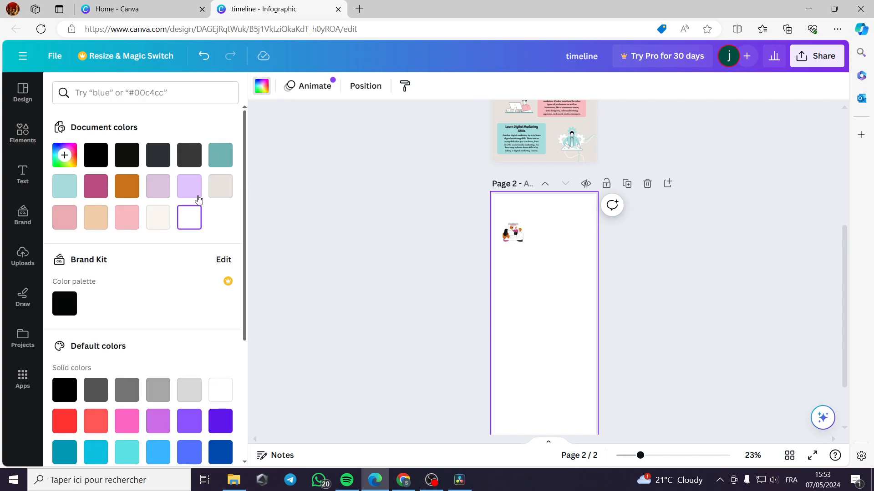
pyautogui.click(222, 188)
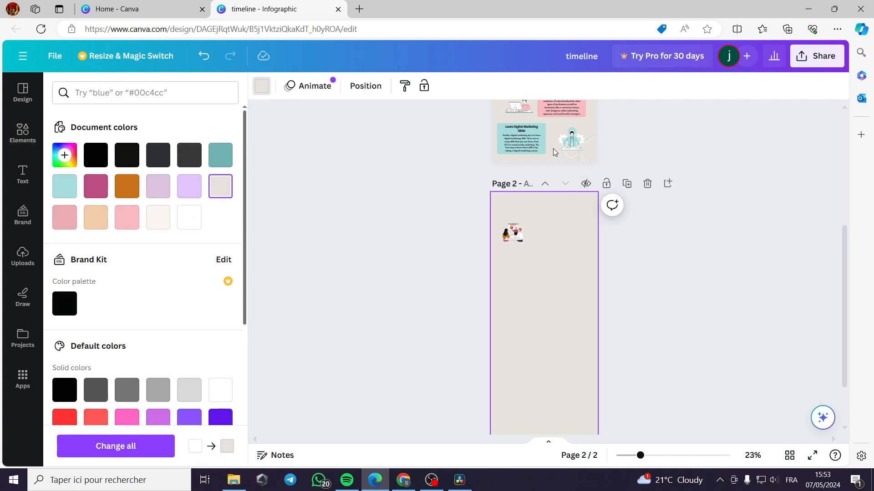
pyautogui.click(220, 156)
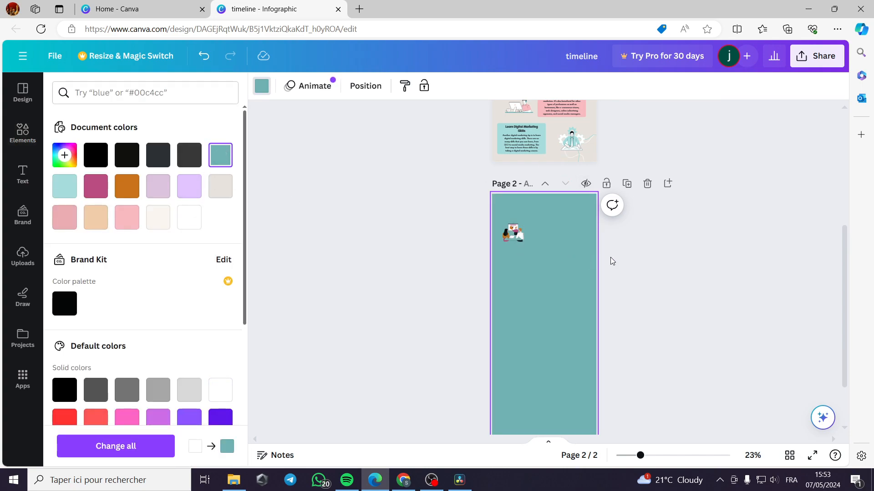
pyautogui.click(183, 190)
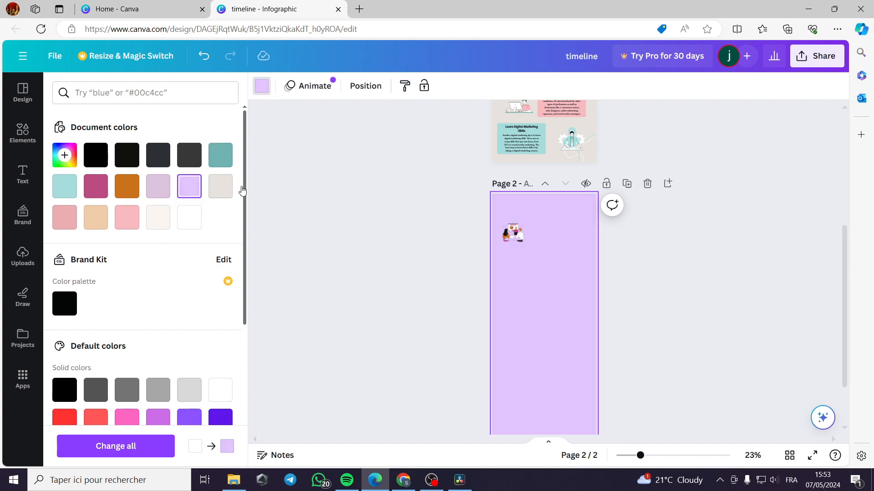
pyautogui.click(636, 259)
# Step: Enlarge the meeting illustration slightly on page 2
pyautogui.click(513, 233)
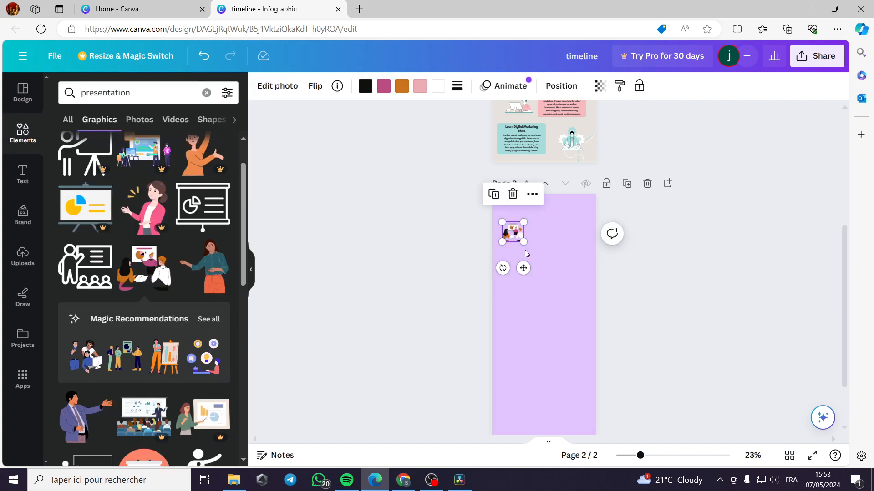
pyautogui.moveTo(523, 242)
pyautogui.mouseDown()
pyautogui.moveTo(534, 251)
pyautogui.moveTo(519, 237)
pyautogui.mouseUp()
pyautogui.click(654, 265)
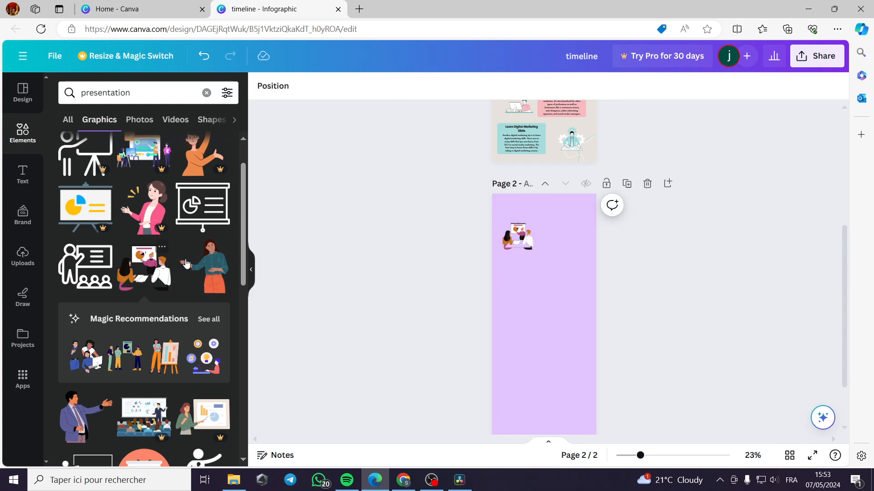
# Step: Replace the element search with "box" and show all graphics results
pyautogui.scroll(1, 176, 260)
pyautogui.scroll(5, 548, 191)
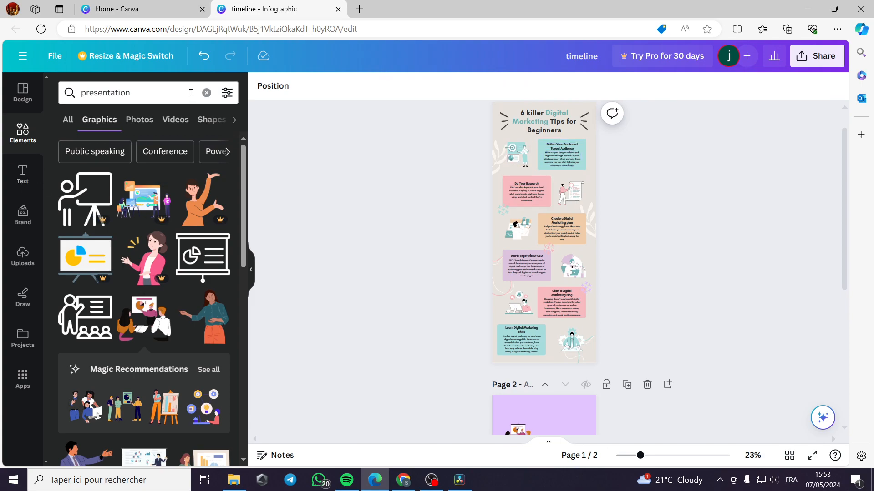
pyautogui.click(207, 92)
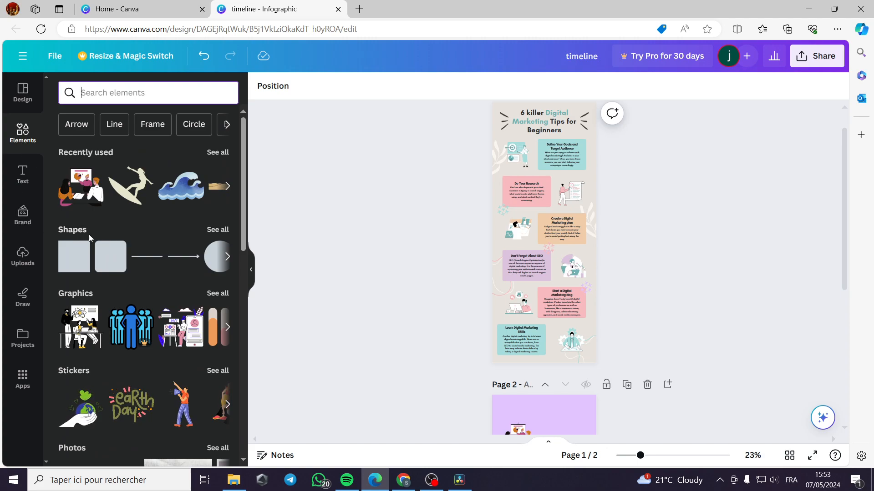
pyautogui.click(136, 90)
pyautogui.write('box')
pyautogui.press('Return')
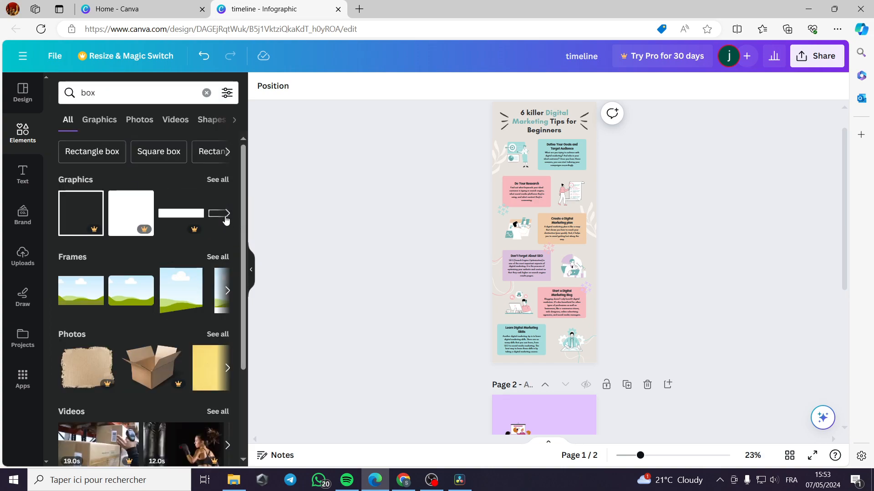
pyautogui.click(221, 181)
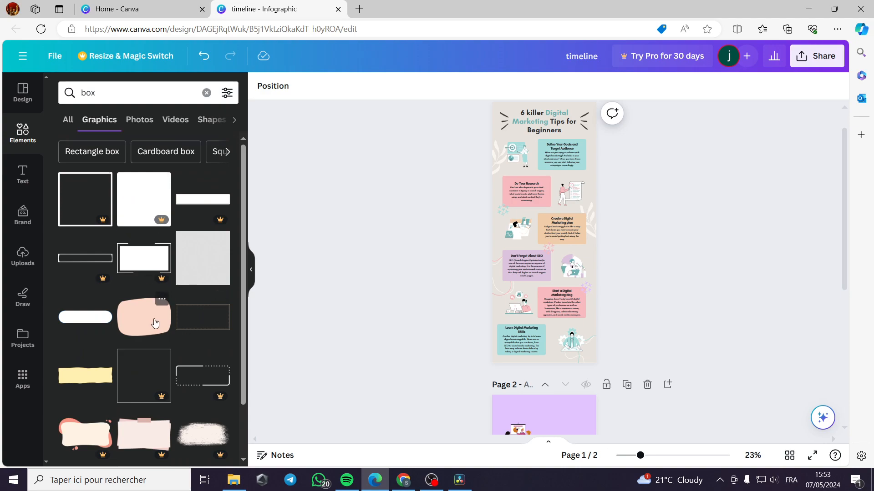
# Step: Add the pink rectangle graphic with quotation-mark corners to page 2 and place it beside the meeting illustration, resized to fit
pyautogui.scroll(-1, 155, 329)
pyautogui.scroll(-2, 137, 346)
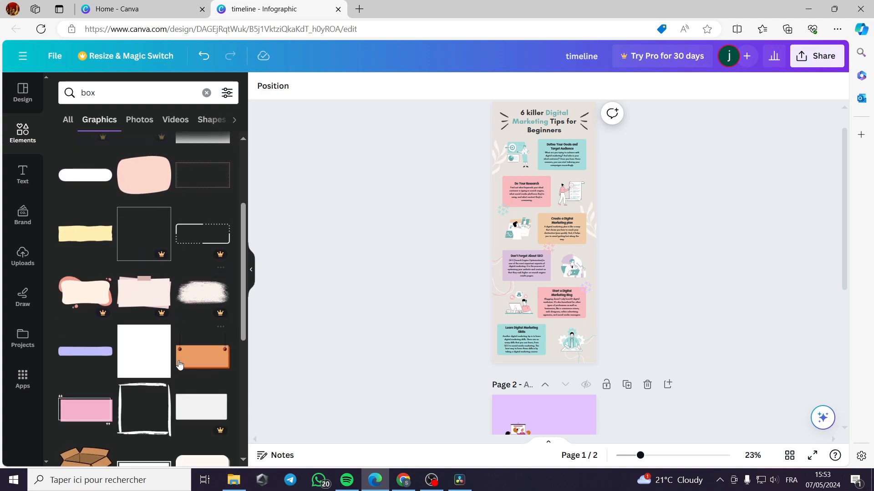
pyautogui.scroll(-2, 160, 365)
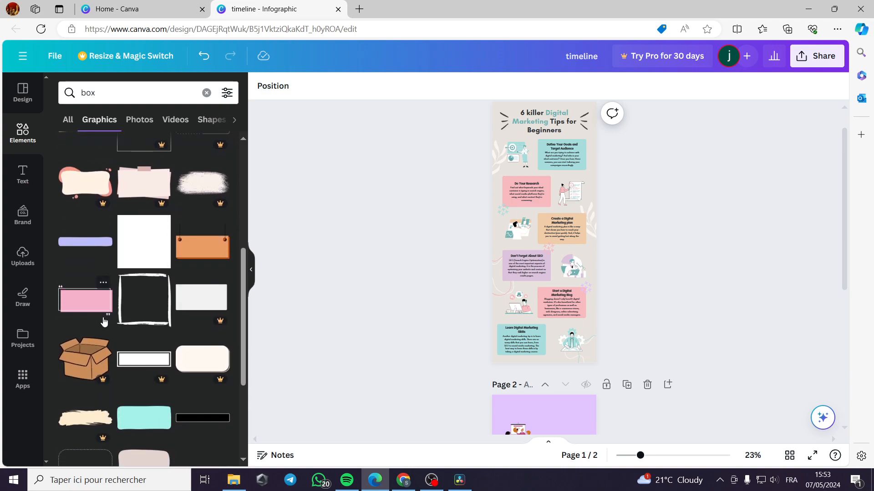
pyautogui.click(97, 306)
pyautogui.moveTo(531, 238); pyautogui.dragTo(590, 320)
pyautogui.moveTo(577, 288)
pyautogui.mouseDown()
pyautogui.moveTo(517, 291)
pyautogui.moveTo(575, 287)
pyautogui.mouseUp()
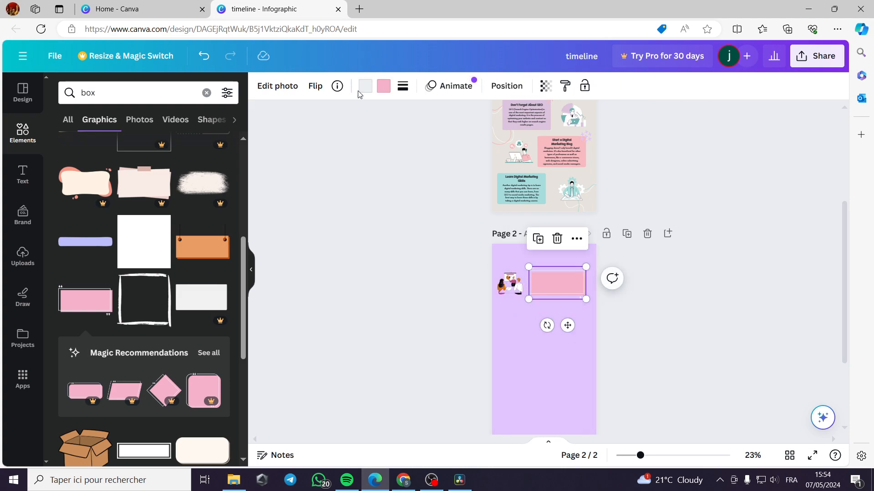
# Step: Try white, teal, magenta and orange document colors as the pink box's fill
pyautogui.click(383, 88)
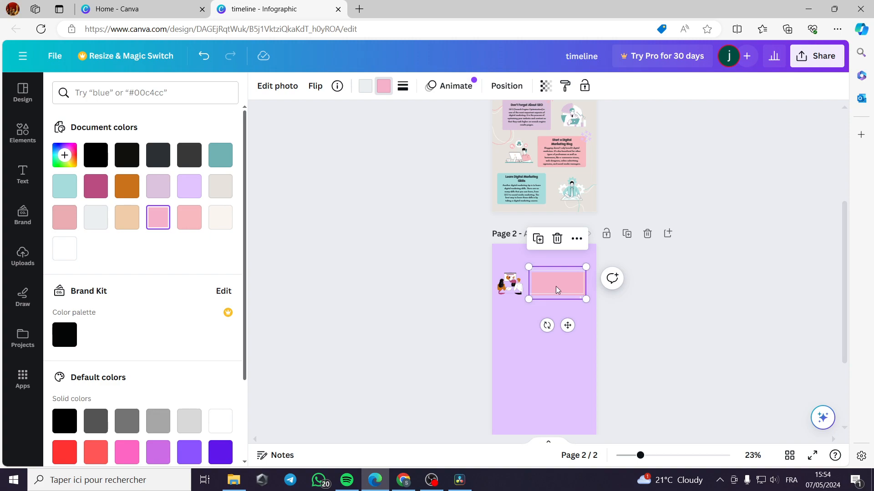
pyautogui.click(65, 249)
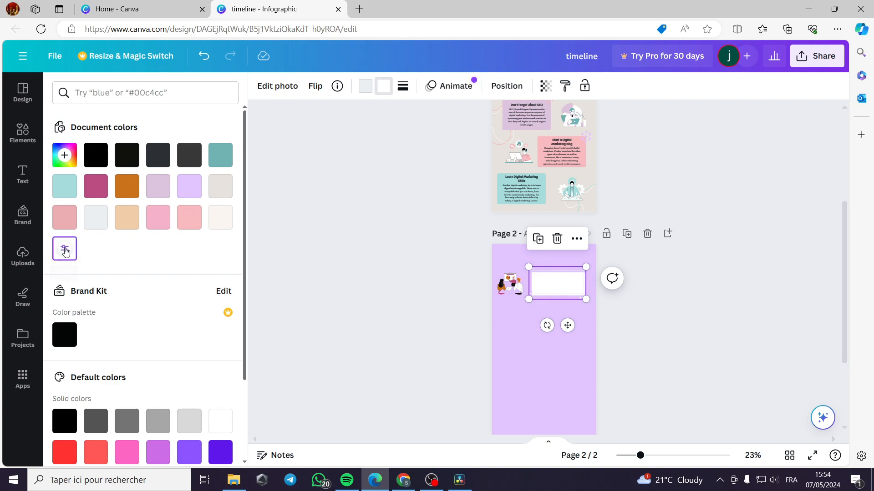
pyautogui.click(221, 154)
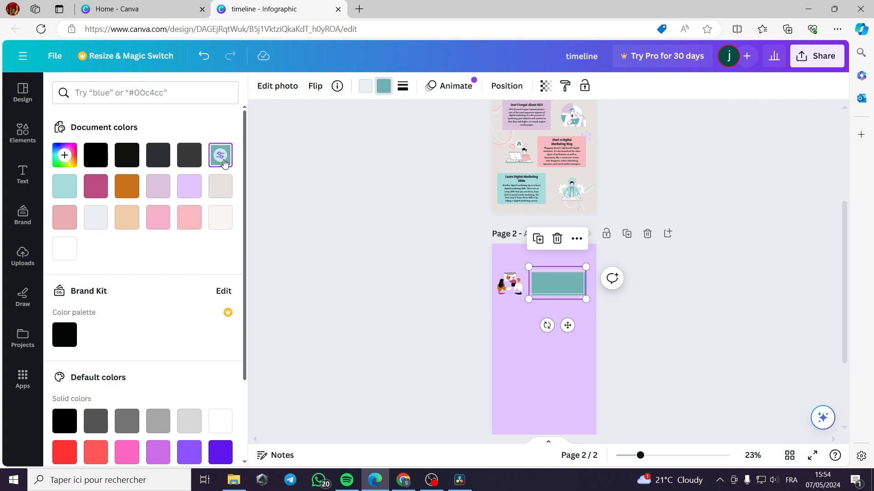
pyautogui.click(97, 187)
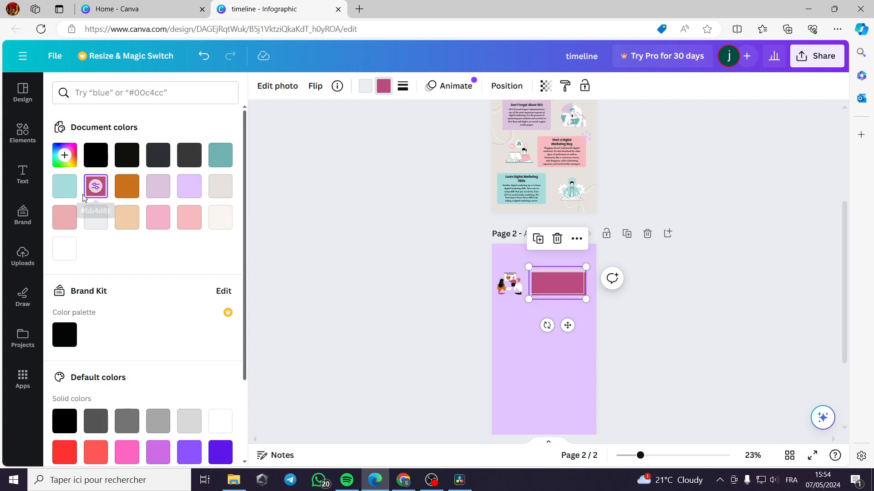
pyautogui.click(127, 186)
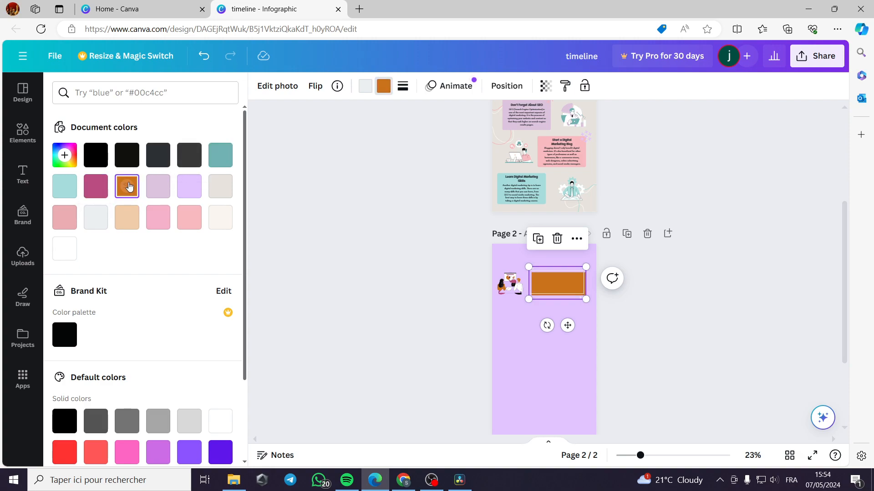
pyautogui.click(94, 187)
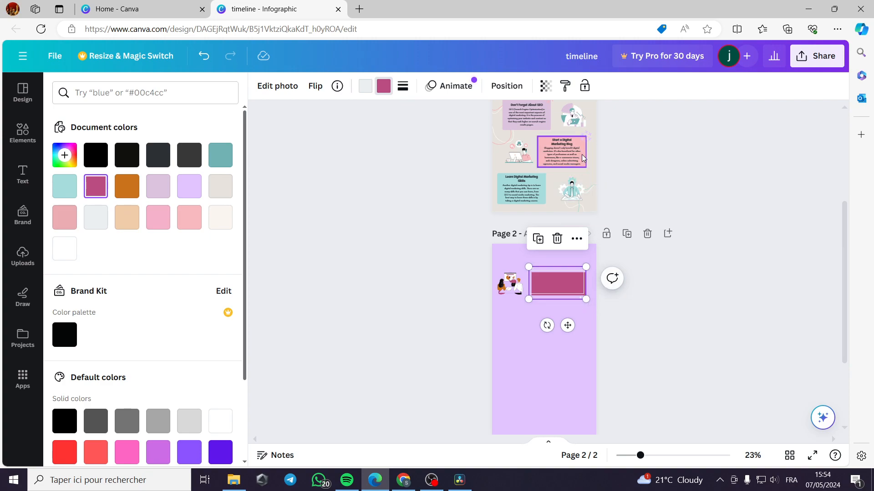
pyautogui.scroll(-2, 132, 357)
pyautogui.scroll(2, 131, 343)
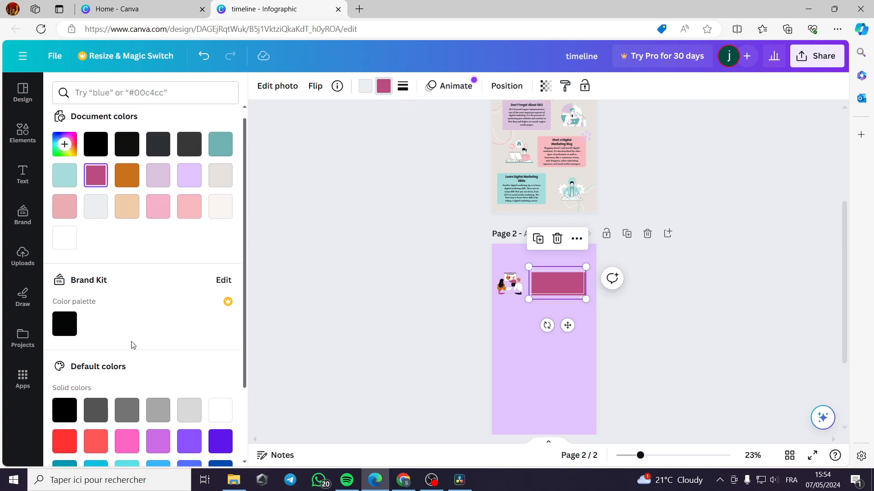
# Step: Recolor the box on page 2 to #F8BABE by sampling page 1's pink "Start a Digital Marketing Blog" box
pyautogui.click(65, 156)
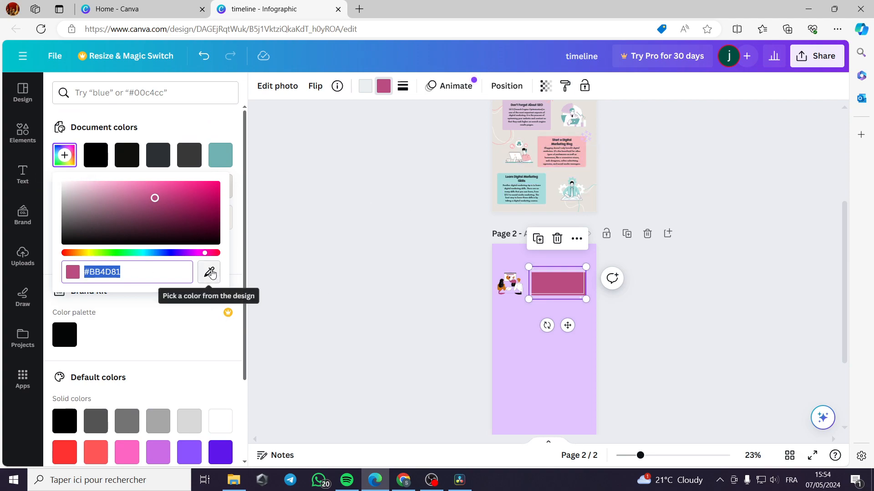
pyautogui.click(208, 274)
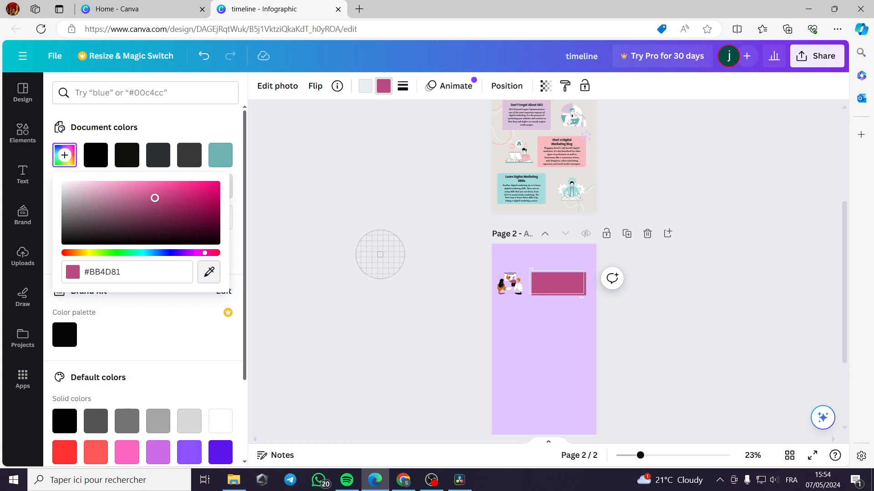
pyautogui.click(564, 150)
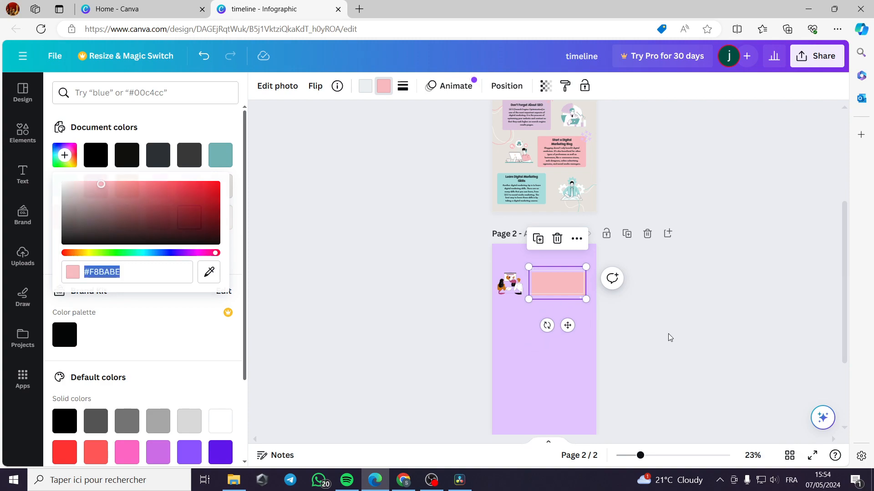
pyautogui.click(551, 283)
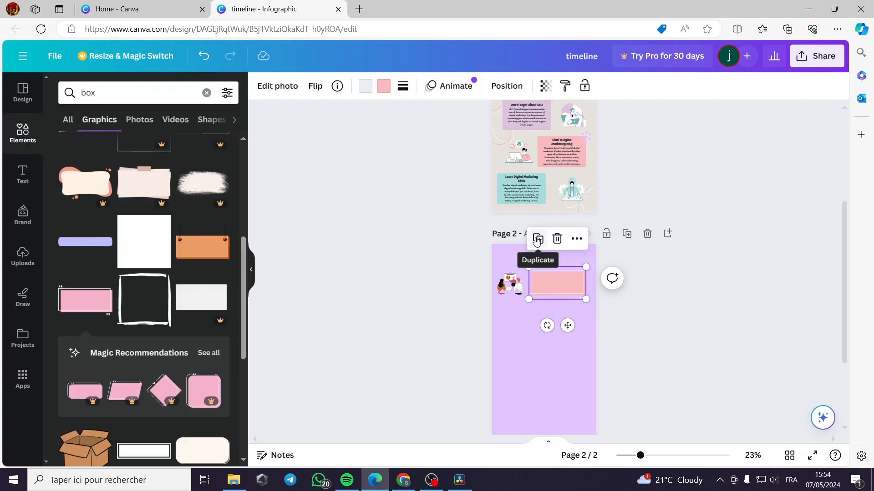
# Step: Duplicate the pink box three times and arrange the copies down page 2, alternating between the left and right sides
pyautogui.scroll(-1, 537, 241)
pyautogui.click(541, 193)
pyautogui.moveTo(573, 237); pyautogui.dragTo(570, 320)
pyautogui.click(511, 257)
pyautogui.scroll(-1, 512, 258)
pyautogui.click(540, 273)
pyautogui.moveTo(581, 382); pyautogui.dragTo(516, 385)
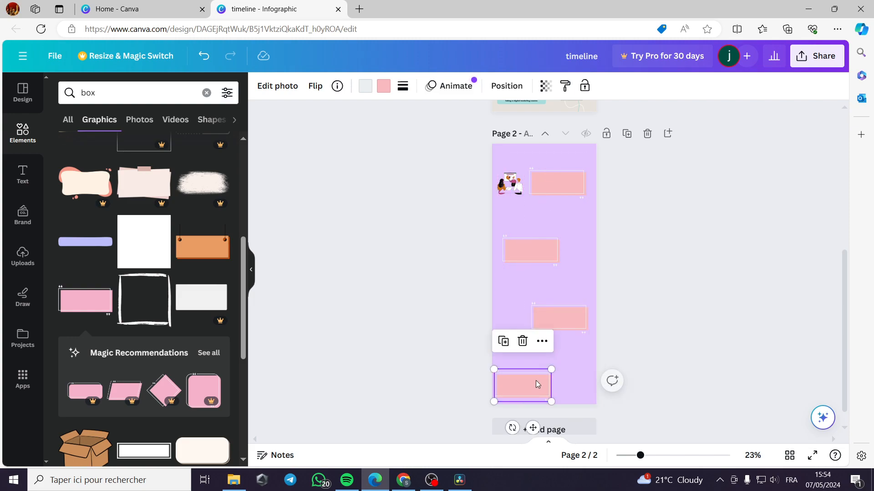
# Step: Search the elements for "presentation" and show all the matching graphics
pyautogui.click(534, 216)
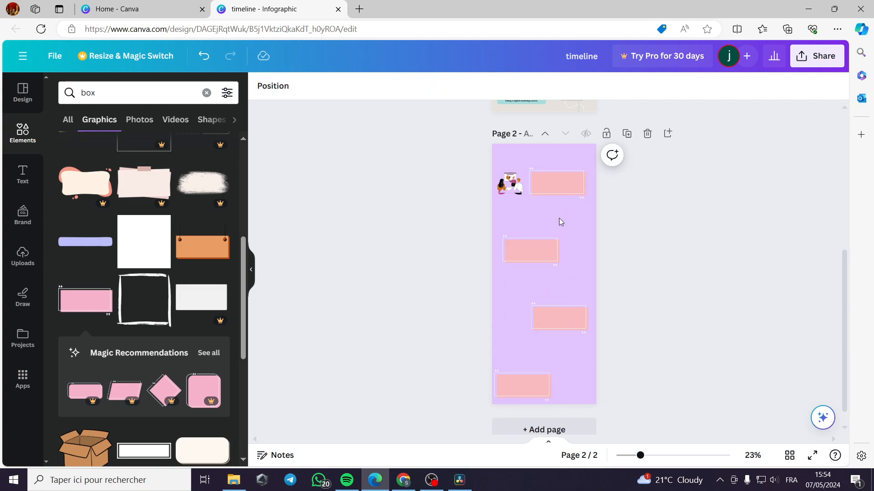
pyautogui.click(112, 92)
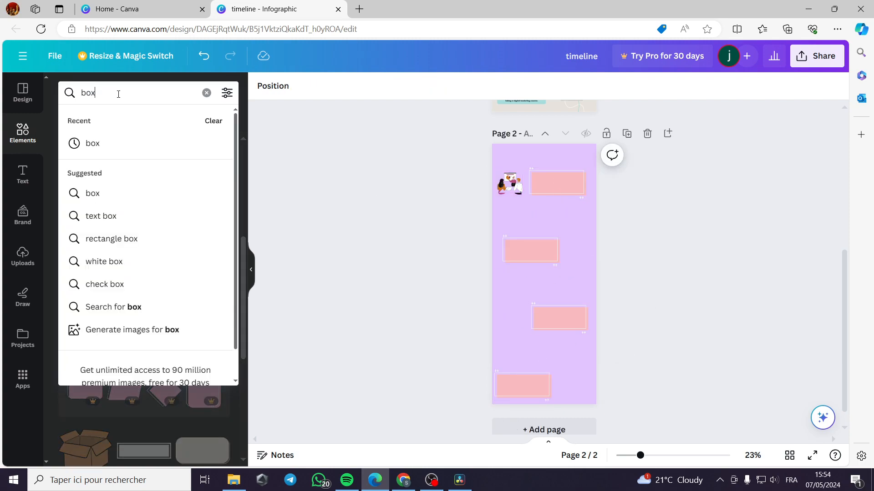
pyautogui.click(208, 96)
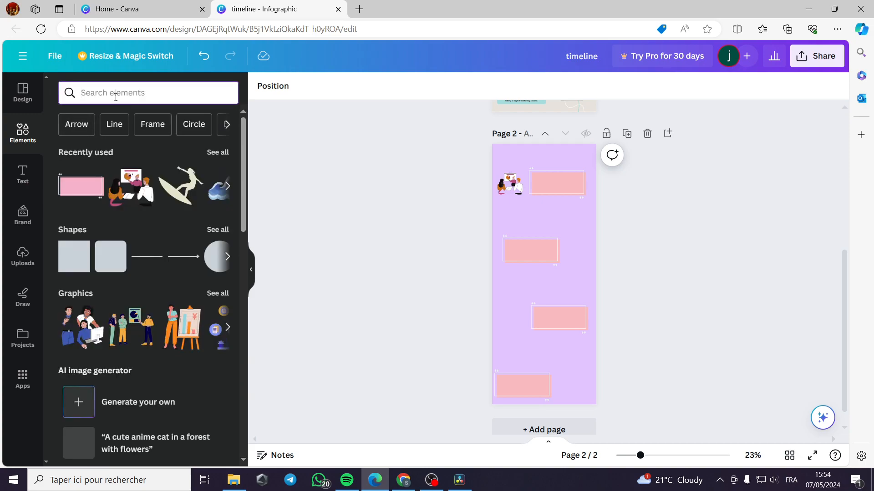
pyautogui.click(144, 200)
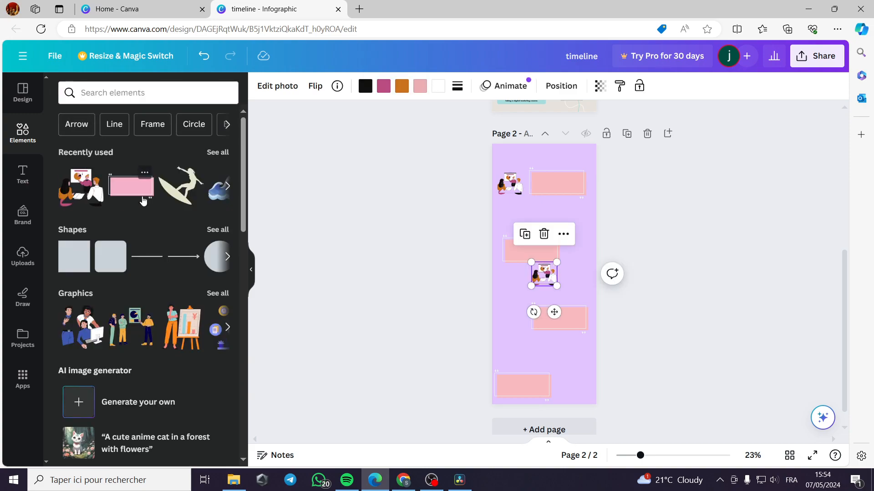
pyautogui.click(545, 234)
pyautogui.click(183, 96)
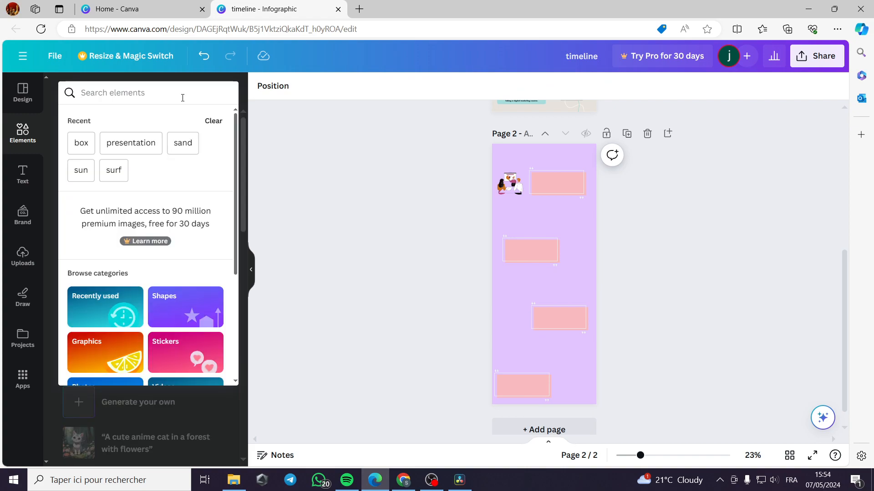
pyautogui.click(145, 141)
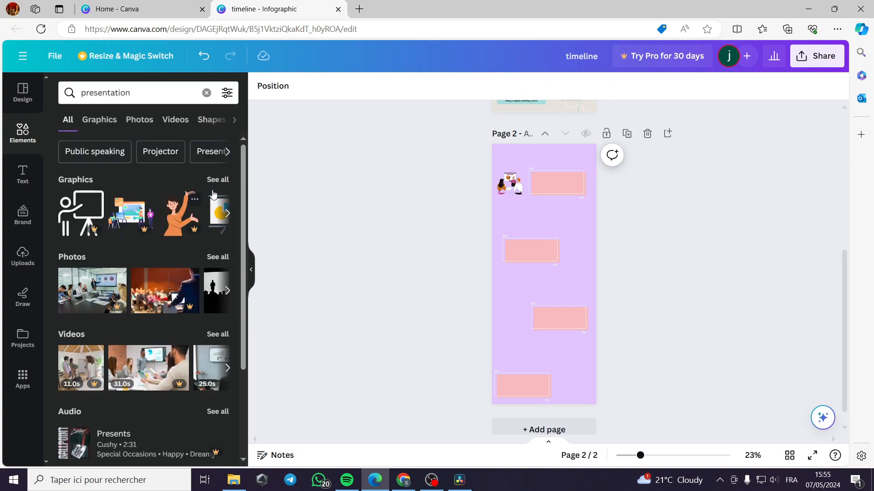
pyautogui.click(218, 180)
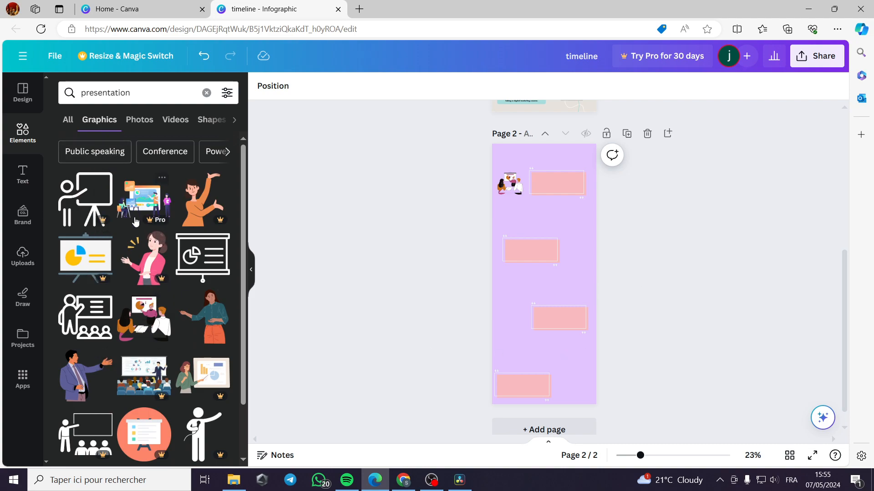
# Step: Add the graphic of the pointing woman in a teal top and orange skirt beside page 2's second pink box, scaled down to fit
pyautogui.scroll(-1, 95, 357)
pyautogui.click(204, 267)
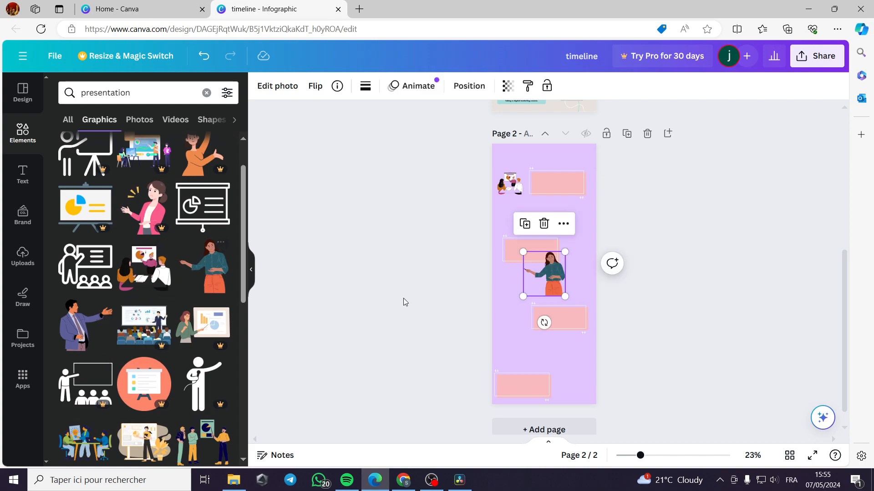
pyautogui.moveTo(565, 297); pyautogui.dragTo(585, 255)
# Step: Add the graphic of the gesturing man in a blue suit and place it, scaled down, beside the third pink box
pyautogui.scroll(-2, 208, 282)
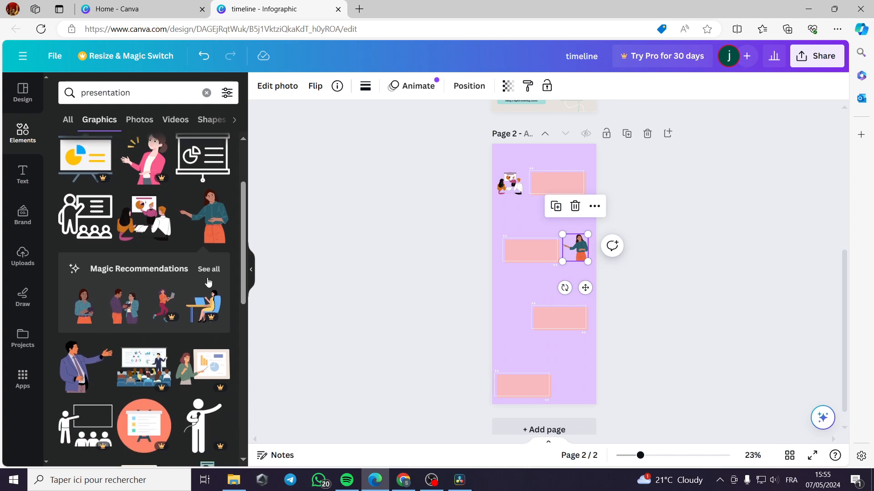
pyautogui.click(81, 342)
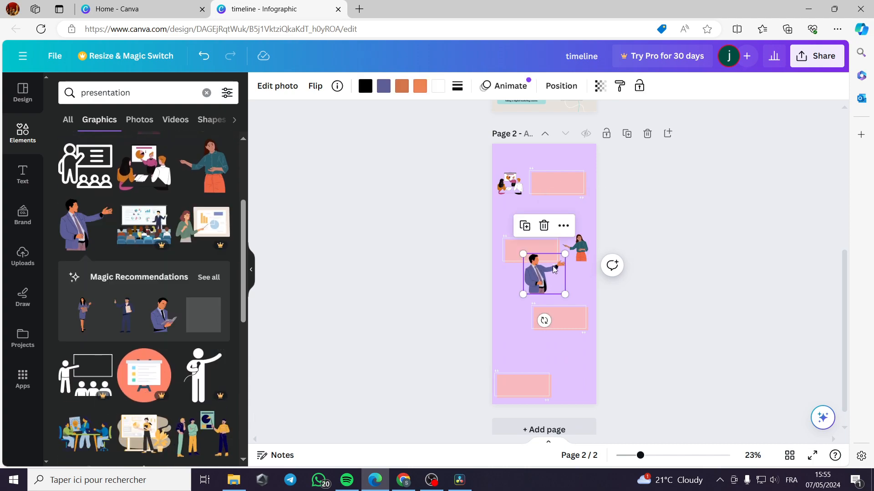
pyautogui.moveTo(542, 274); pyautogui.dragTo(516, 321)
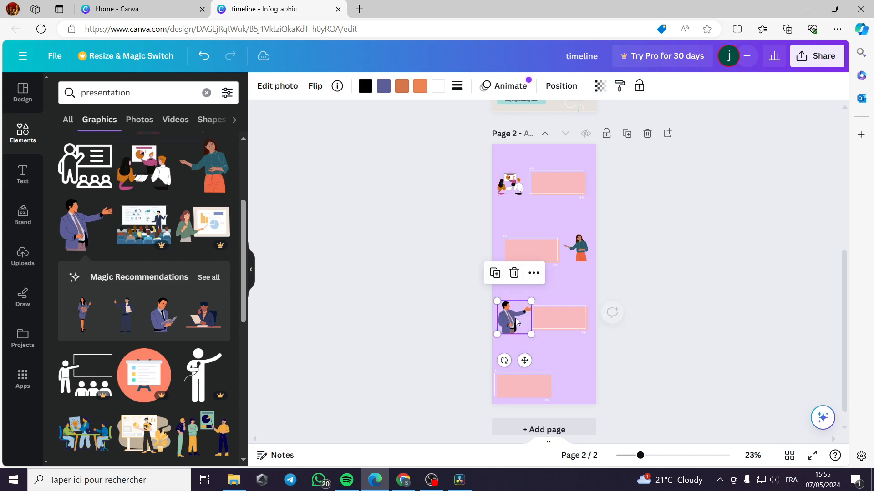
pyautogui.click(706, 343)
# Step: Add the standing woman in a light blue shirt beside the bottom pink box, scaled to fit, and shift that box slightly toward her
pyautogui.scroll(-2, 197, 380)
pyautogui.scroll(-1, 197, 380)
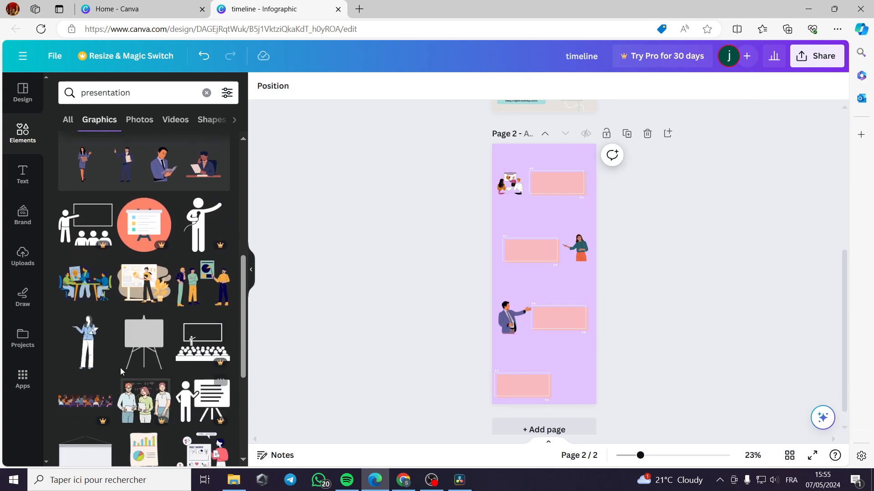
pyautogui.click(91, 351)
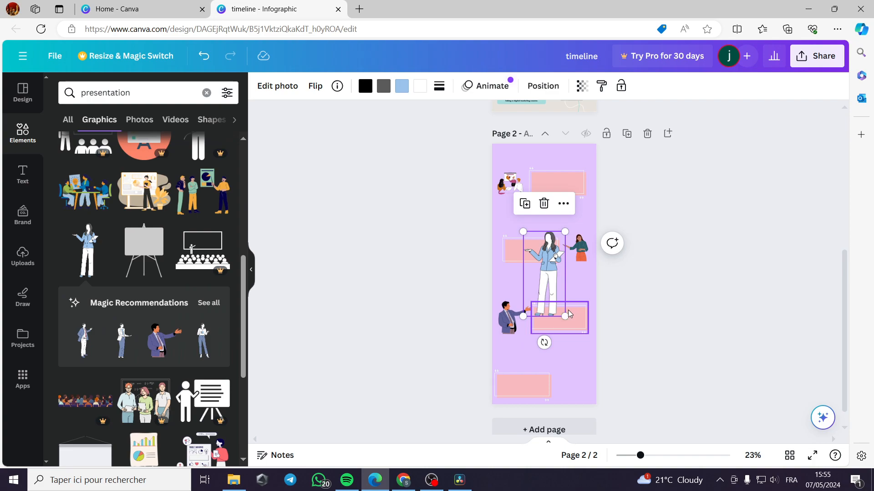
pyautogui.moveTo(560, 308); pyautogui.dragTo(533, 380)
pyautogui.click(621, 371)
pyautogui.click(719, 302)
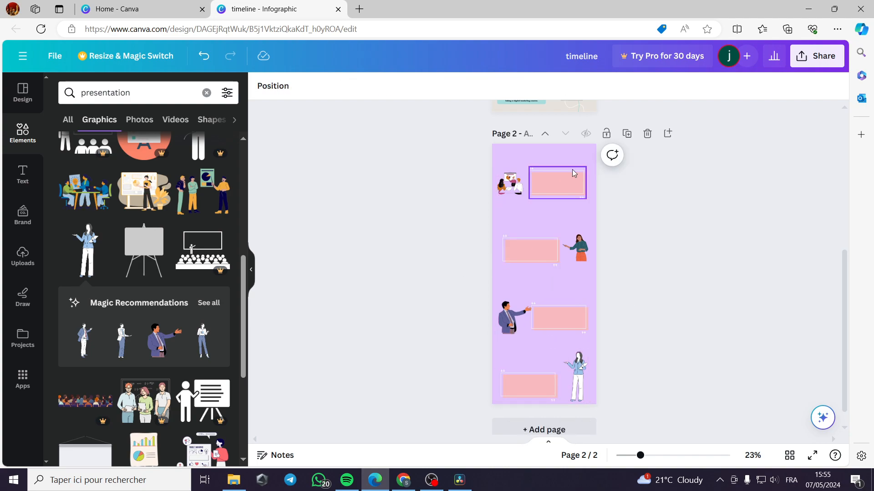
# Step: Search the elements for "graph" and add the histogram chart to page 2
pyautogui.click(206, 93)
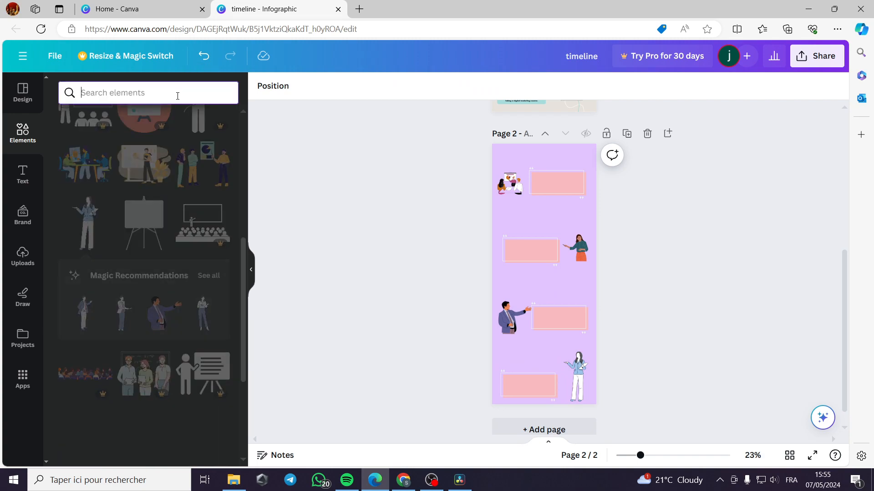
pyautogui.write('graph')
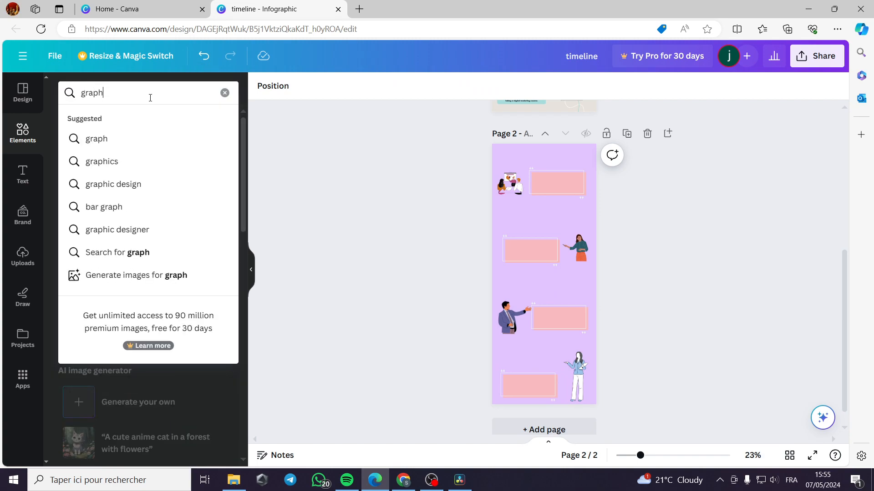
pyautogui.click(120, 141)
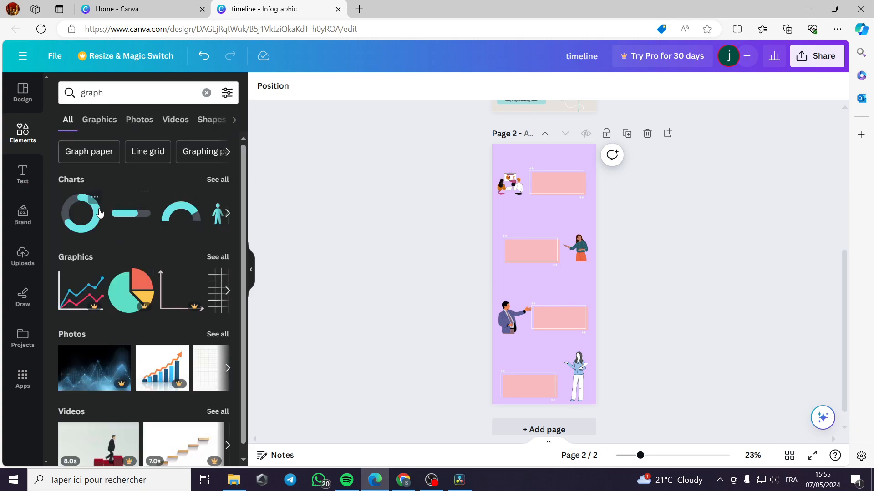
pyautogui.click(224, 181)
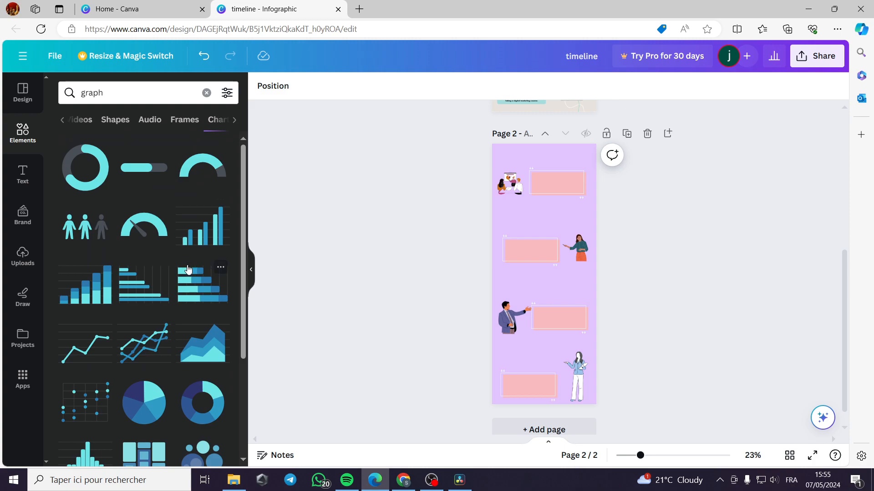
pyautogui.scroll(-2, 200, 336)
pyautogui.scroll(-3, 200, 336)
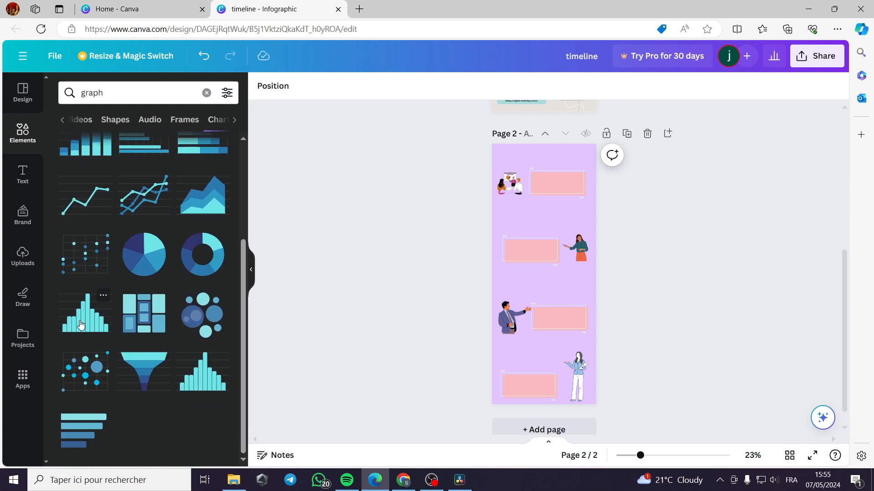
pyautogui.click(86, 323)
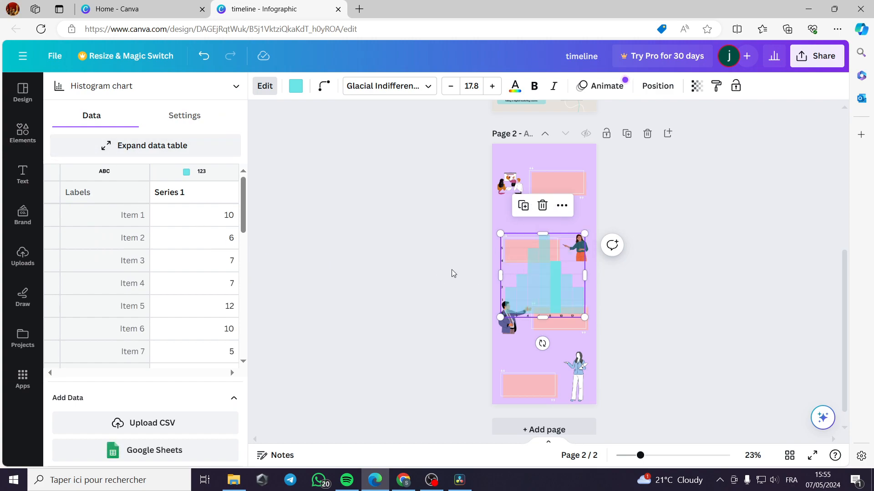
# Step: Recolor the histogram with the default solid red and place it, shrunk to a small size, just above the third pink box
pyautogui.click(296, 87)
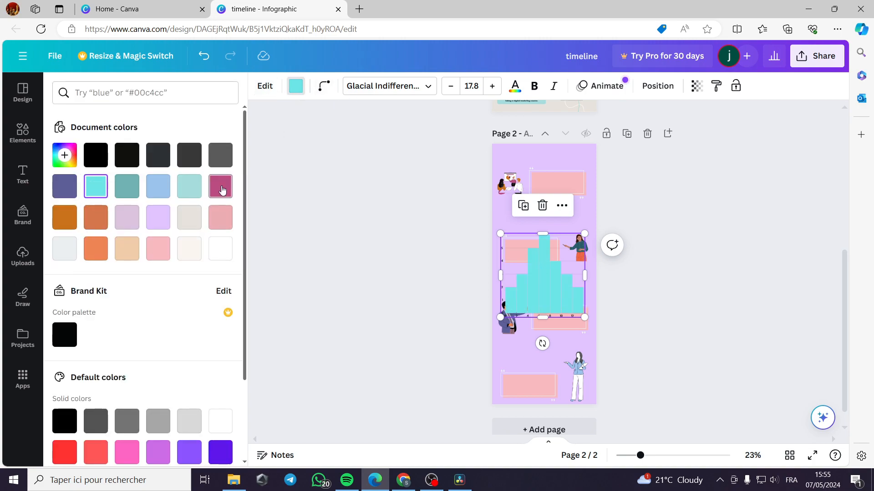
pyautogui.click(57, 456)
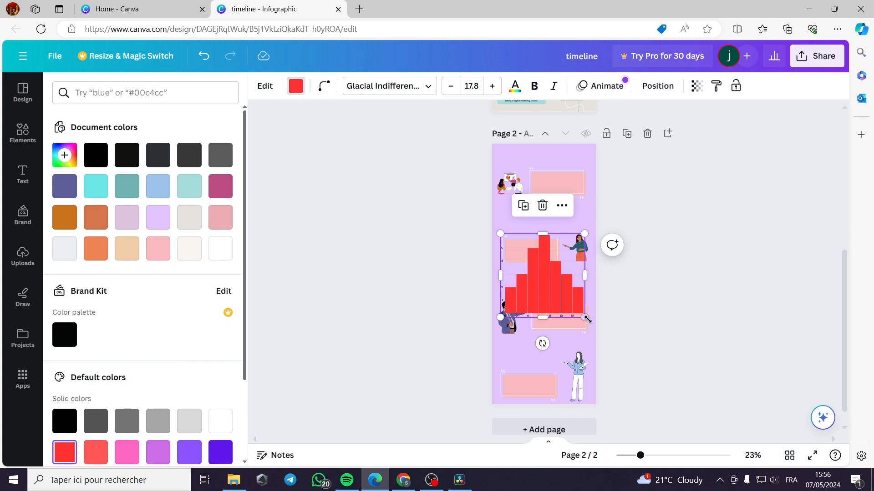
pyautogui.moveTo(537, 258); pyautogui.dragTo(570, 327)
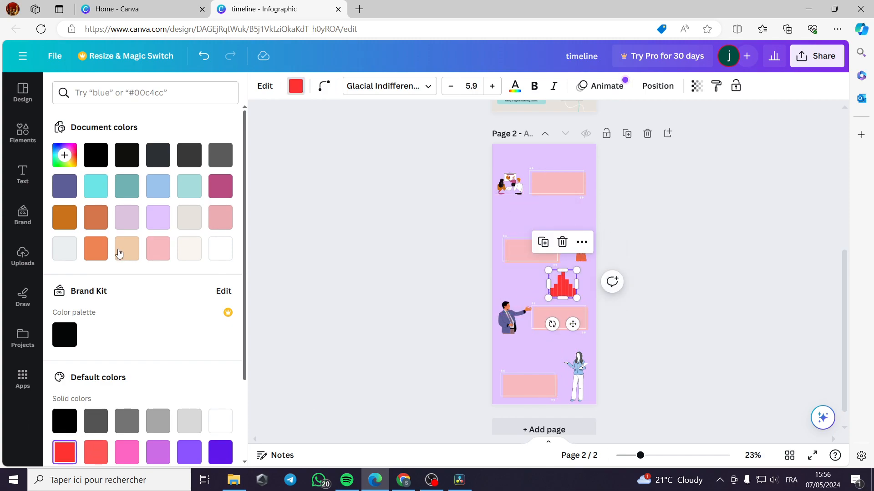
pyautogui.doubleClick(560, 288)
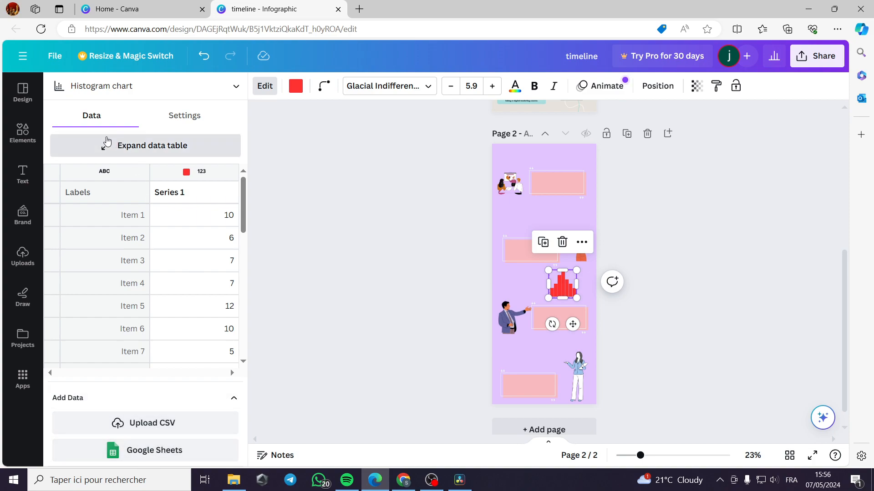
pyautogui.click(638, 263)
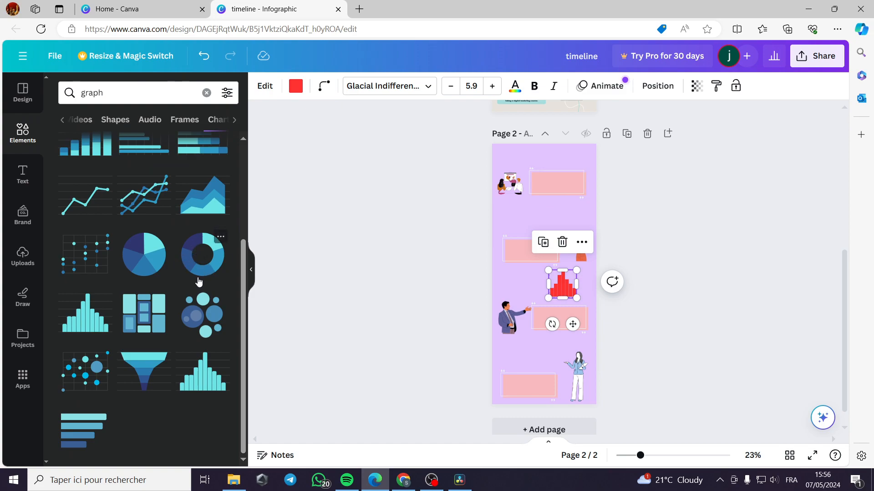
# Step: Add a donut chart to page 2 and set its Item 2 to Item 5 values to 2, 5, 8 and 1
pyautogui.click(203, 263)
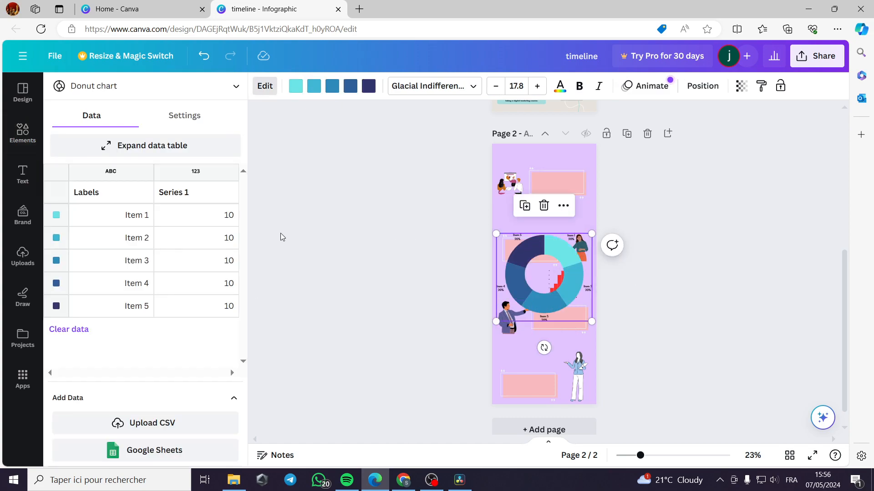
pyautogui.click(226, 243)
pyautogui.moveTo(228, 239); pyautogui.dragTo(225, 238)
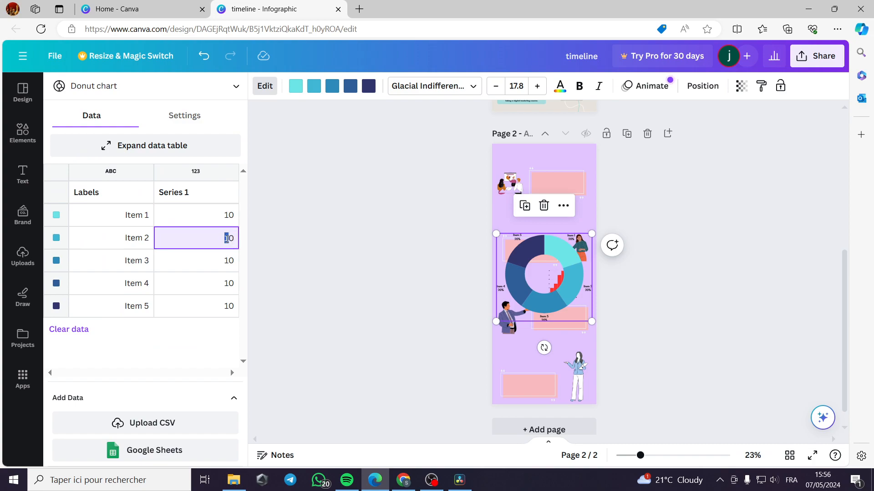
pyautogui.moveTo(234, 238); pyautogui.dragTo(231, 240)
pyautogui.write('2')
pyautogui.click(230, 260)
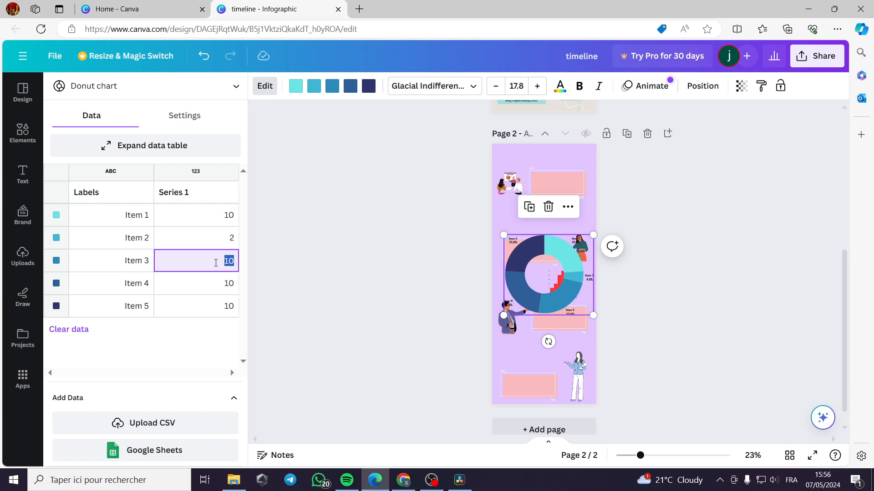
pyautogui.click(228, 285)
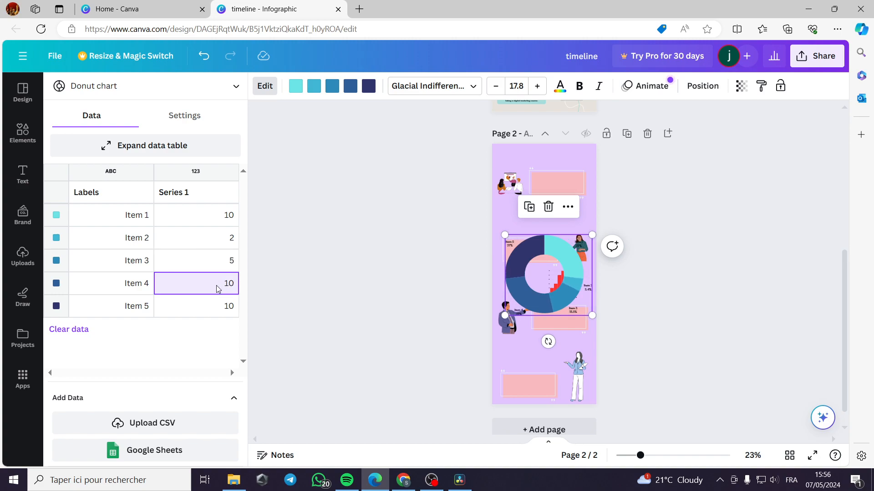
pyautogui.doubleClick(226, 283)
pyautogui.write('8')
pyautogui.click(227, 311)
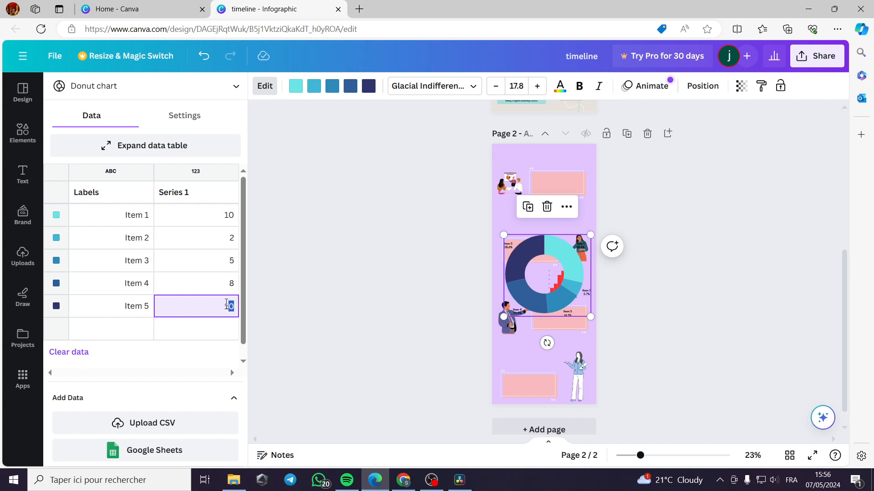
pyautogui.click(587, 292)
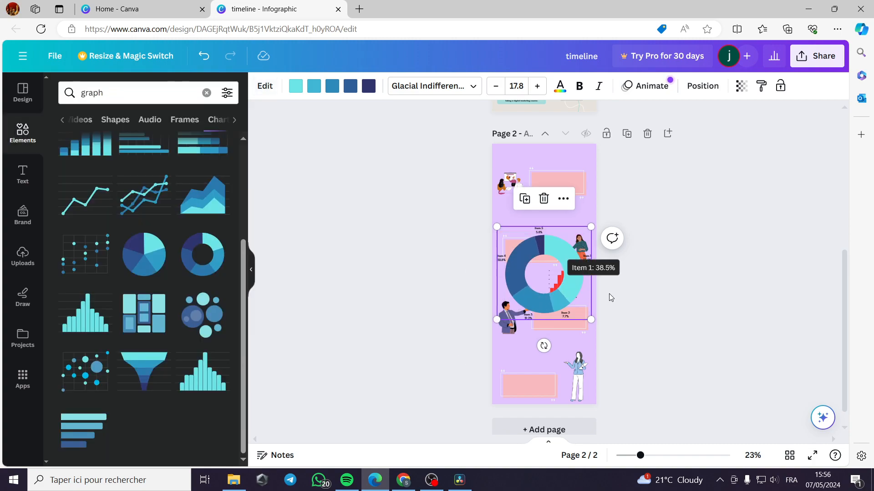
# Step: Rename the donut chart's Item 1 label to "various"
pyautogui.click(567, 267)
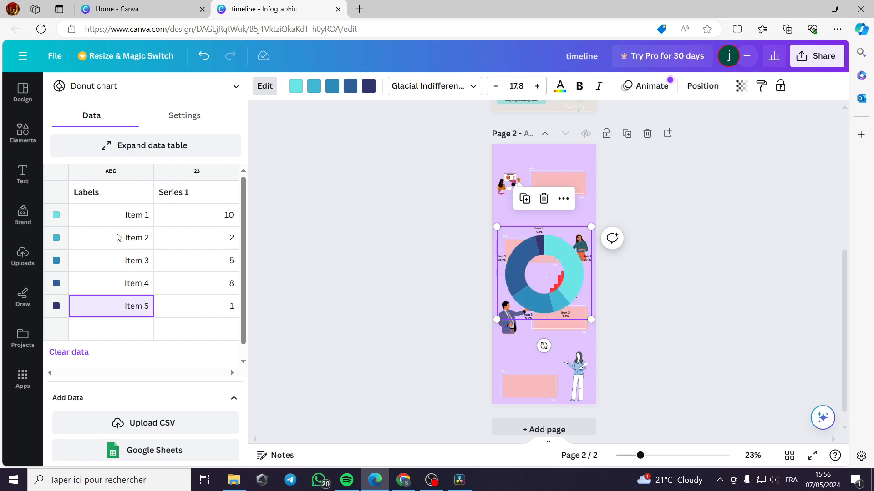
pyautogui.click(120, 201)
pyautogui.click(130, 219)
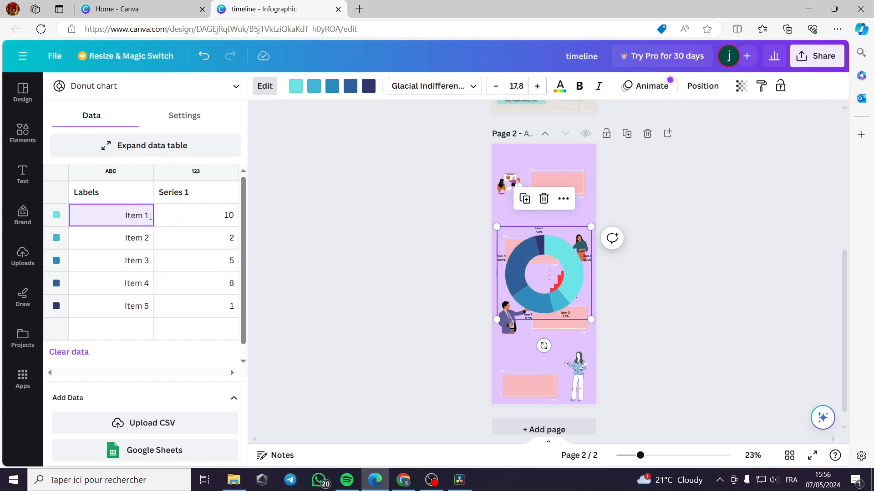
pyautogui.moveTo(151, 216); pyautogui.dragTo(122, 215)
pyautogui.write('va')
pyautogui.click(369, 229)
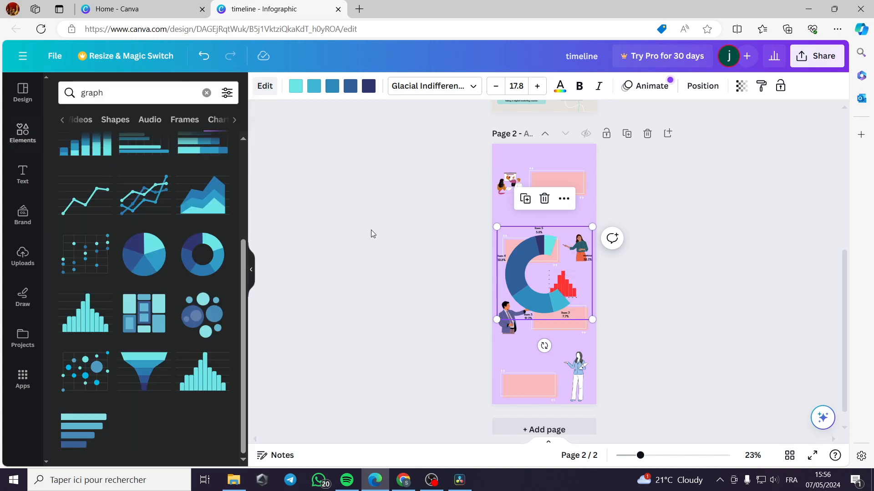
pyautogui.click(567, 276)
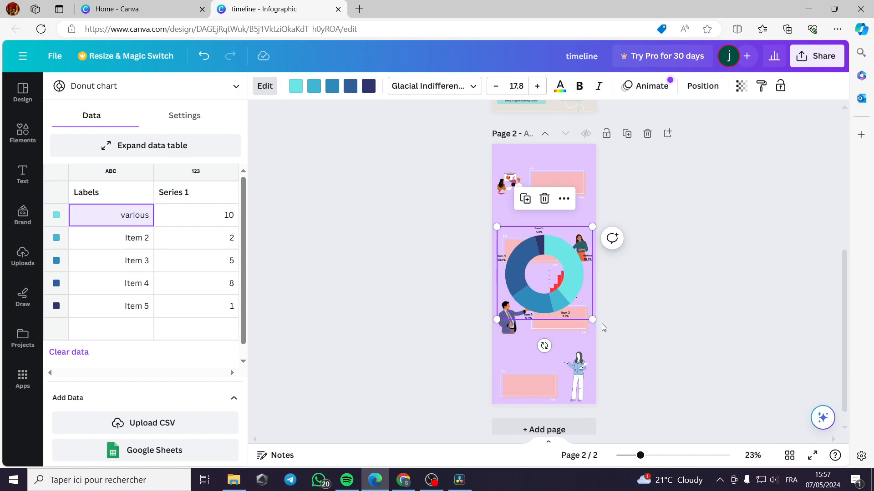
# Step: Shrink the donut chart and place it below the group presentation illustration, just above the second pink box on page 2
pyautogui.moveTo(585, 312); pyautogui.dragTo(533, 219)
pyautogui.moveTo(640, 455); pyautogui.dragTo(690, 455)
pyautogui.scroll(5, 460, 343)
pyautogui.scroll(-1, 461, 343)
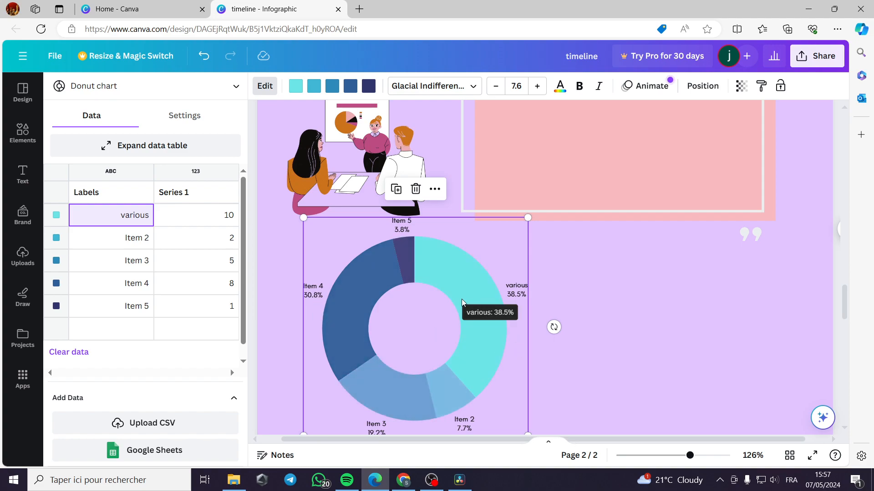
pyautogui.scroll(-1, 306, 300)
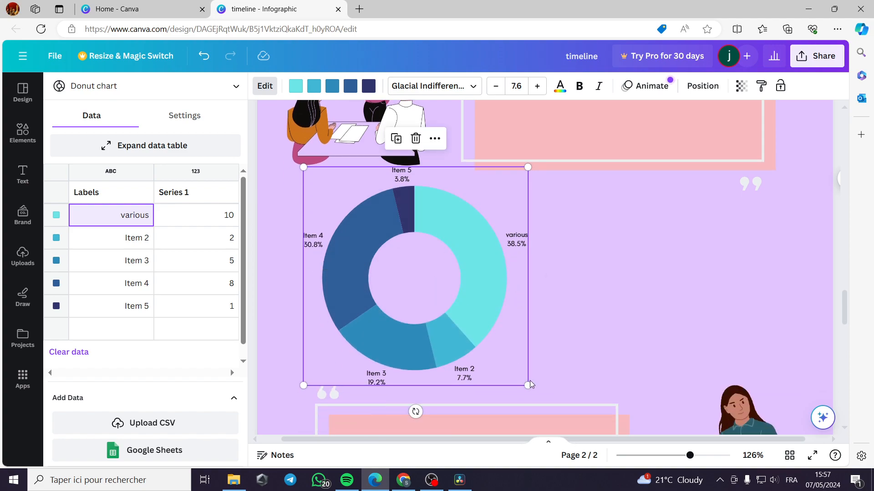
pyautogui.moveTo(689, 456); pyautogui.dragTo(652, 456)
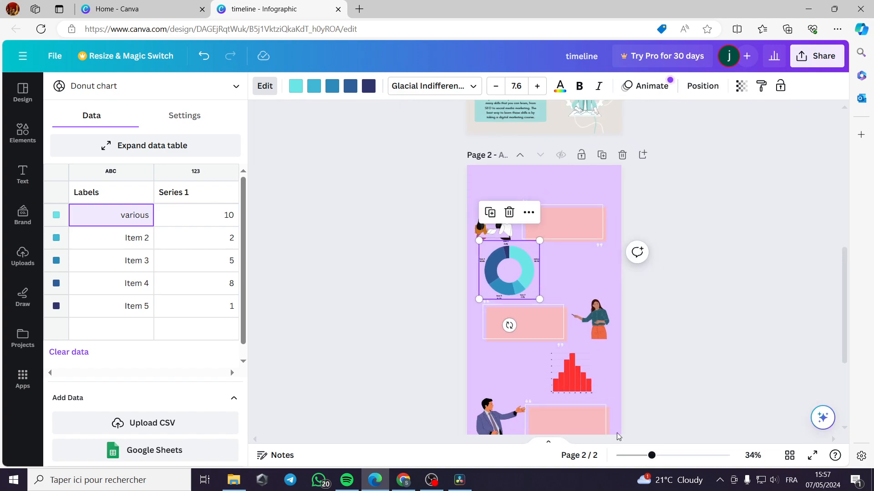
# Step: Add a heading over the first pink box on page 2 and replace its text with "description"
pyautogui.click(22, 173)
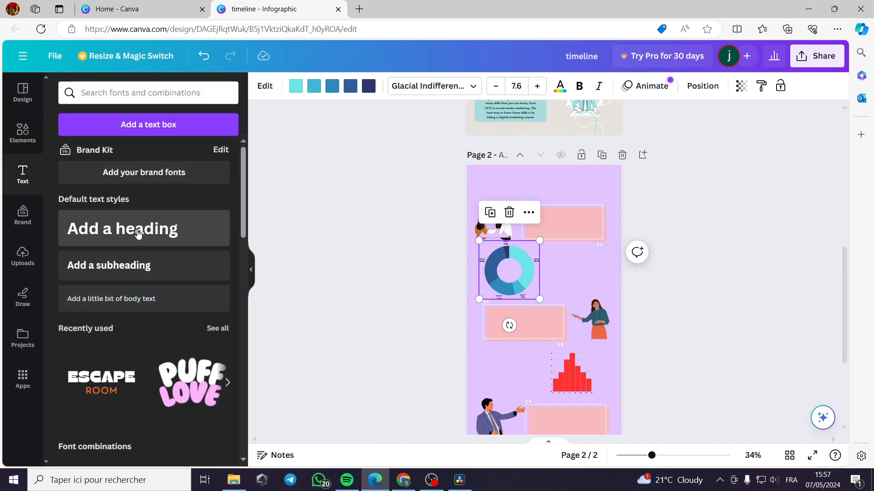
pyautogui.click(110, 237)
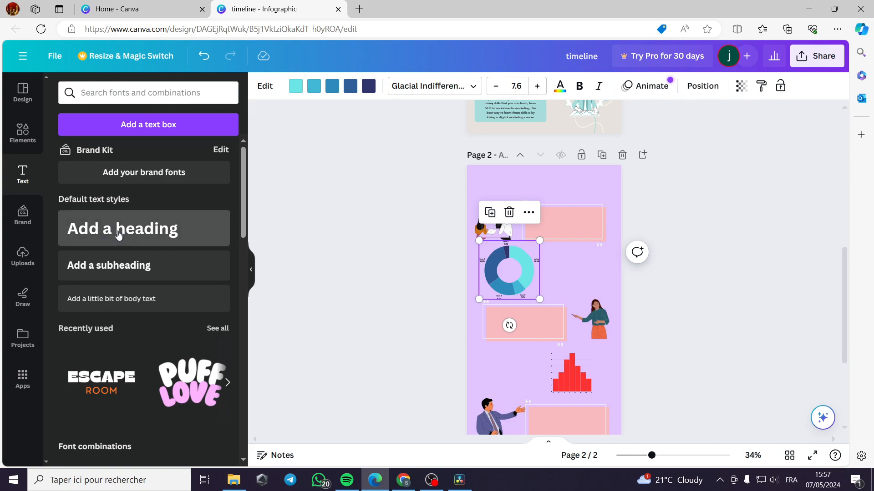
pyautogui.click(530, 326)
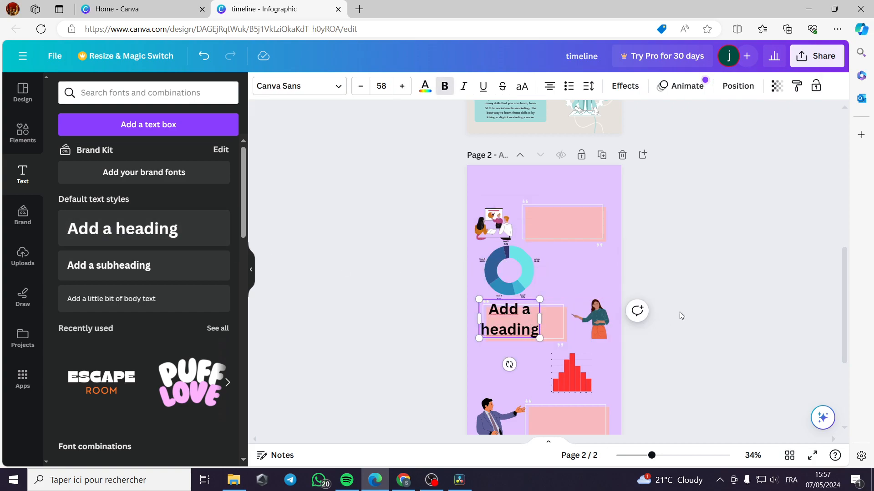
pyautogui.moveTo(498, 322); pyautogui.dragTo(546, 222)
pyautogui.doubleClick(556, 226)
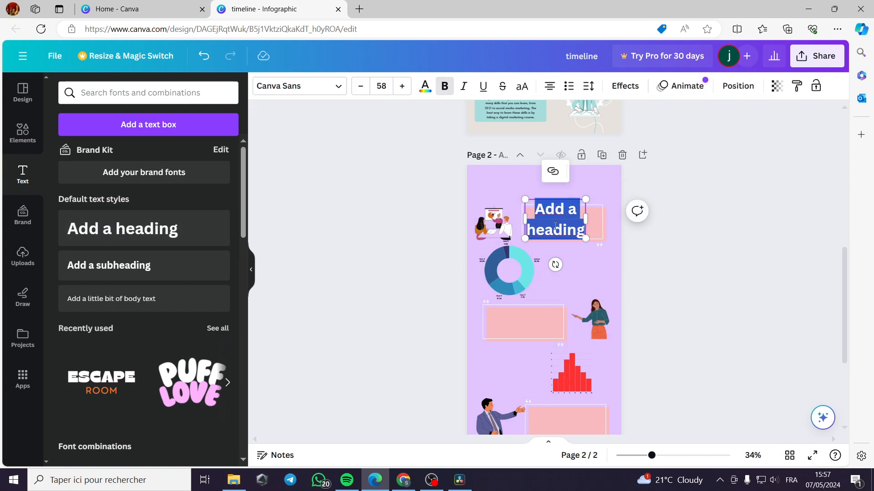
pyautogui.write('description')
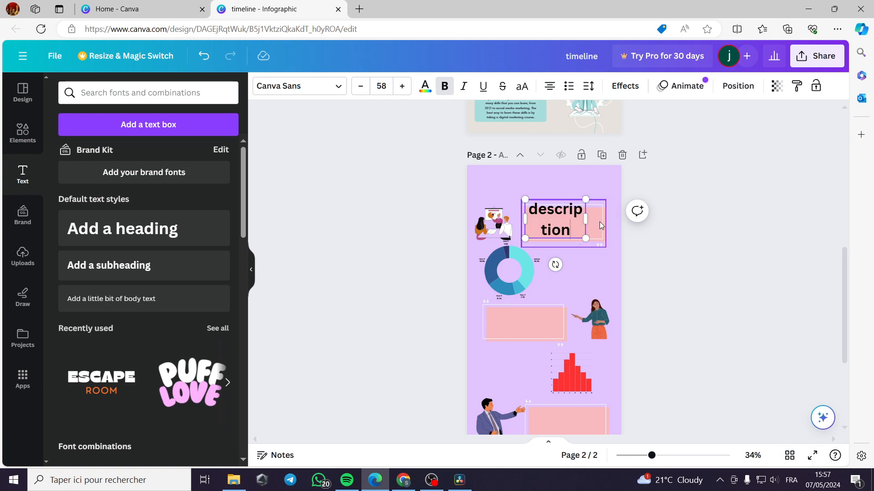
# Step: Reduce the "description" text to size 13, left-align it and move it to the upper-left corner of the first pink box
pyautogui.doubleClick(569, 234)
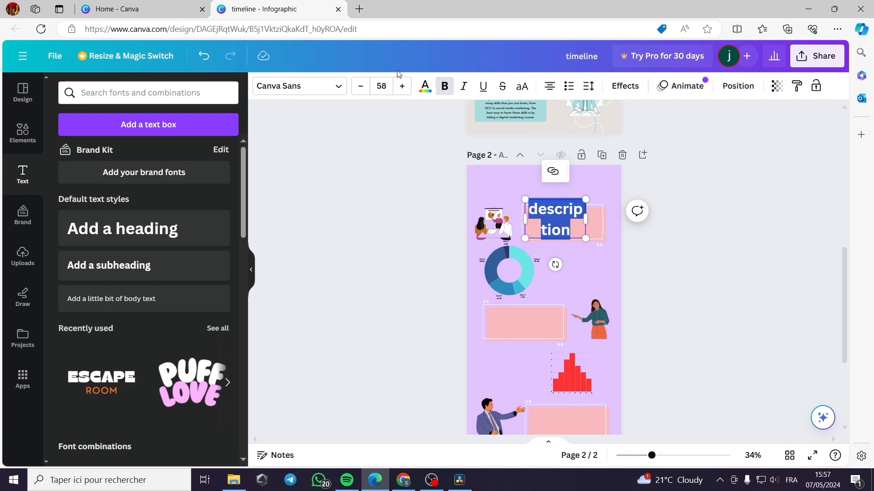
pyautogui.click(362, 87)
pyautogui.moveTo(363, 89); pyautogui.dragTo(363, 89)
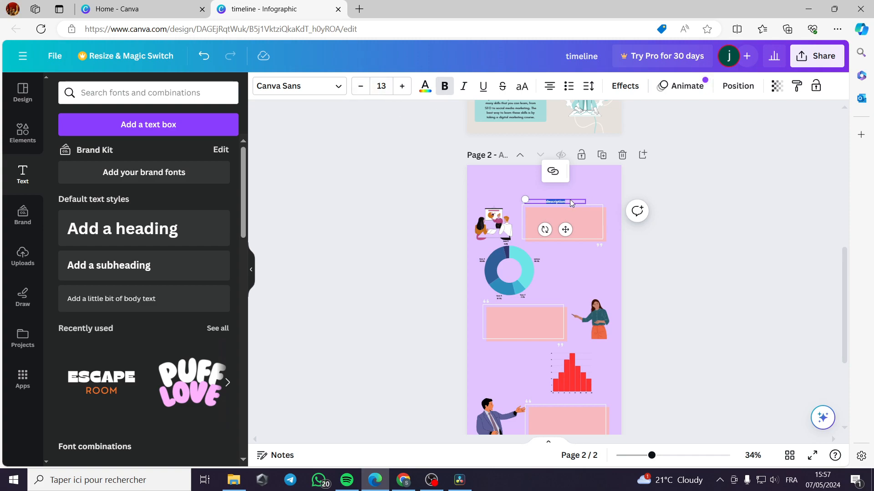
pyautogui.moveTo(565, 230); pyautogui.dragTo(565, 242)
pyautogui.click(550, 90)
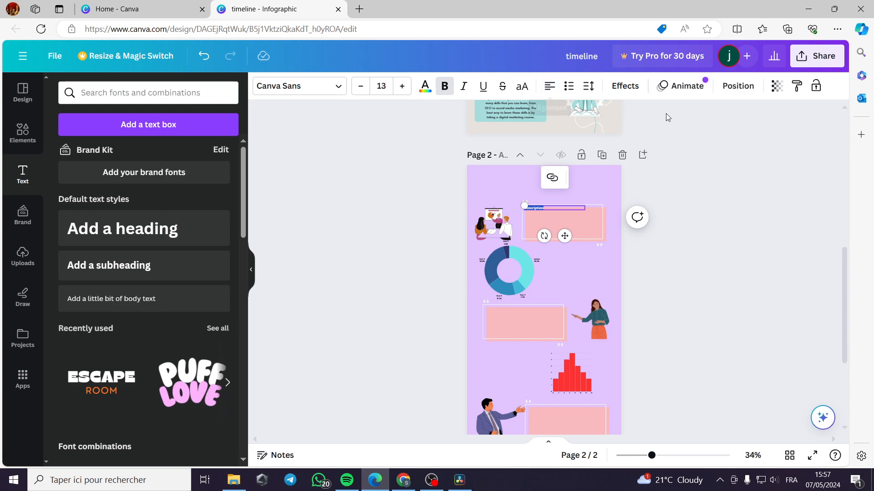
# Step: Look over page 2 and browse the uploaded images, drawing tools and chart elements
pyautogui.scroll(-4, 650, 282)
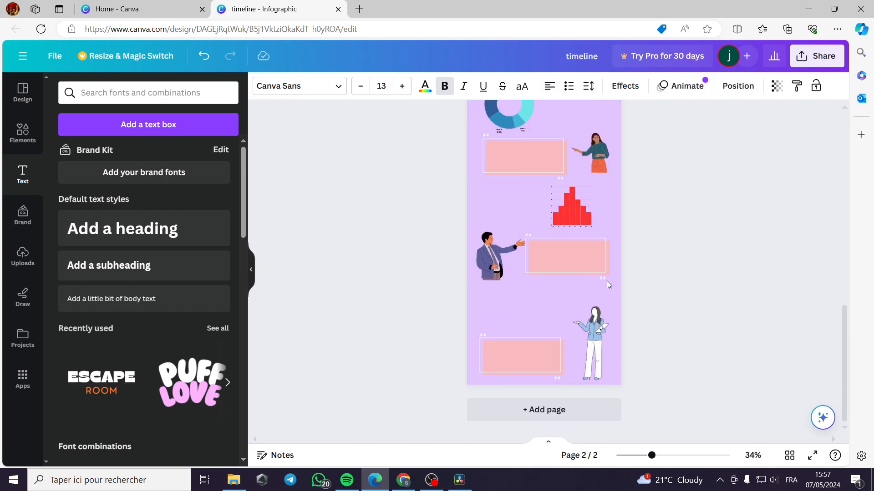
pyautogui.scroll(5, 703, 277)
pyautogui.scroll(-4, 695, 270)
pyautogui.scroll(2, 576, 243)
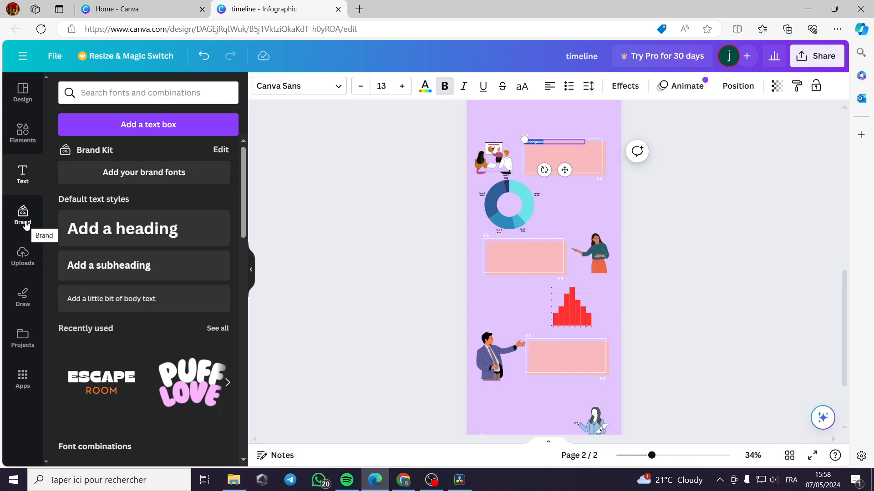
pyautogui.click(24, 259)
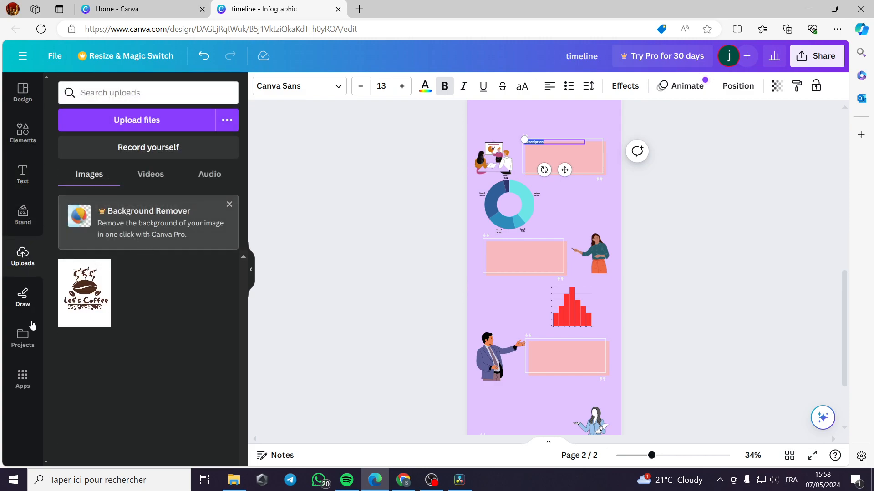
pyautogui.click(23, 301)
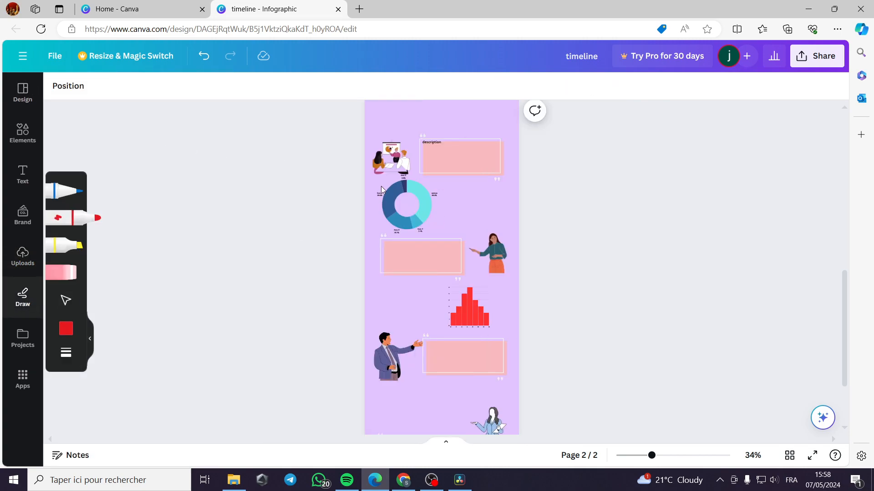
pyautogui.click(23, 131)
pyautogui.scroll(3, 652, 164)
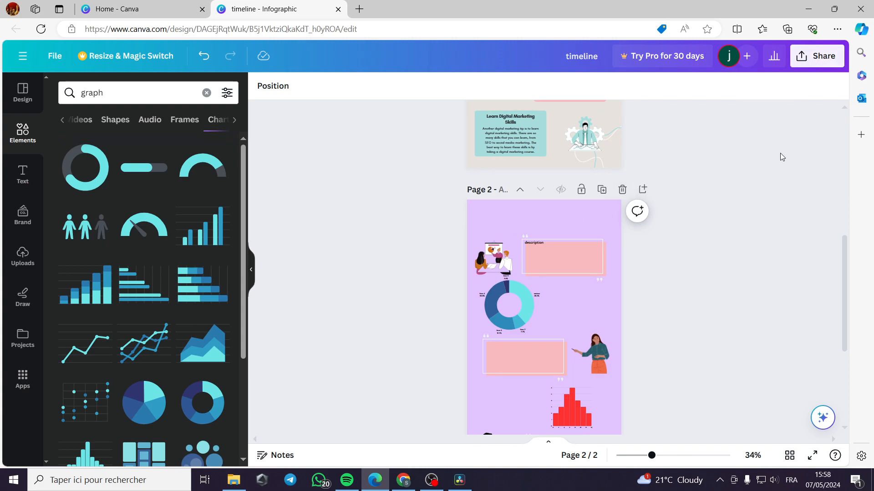
# Step: Examine the file types offered for downloading the design, and close the options without downloading
pyautogui.click(814, 62)
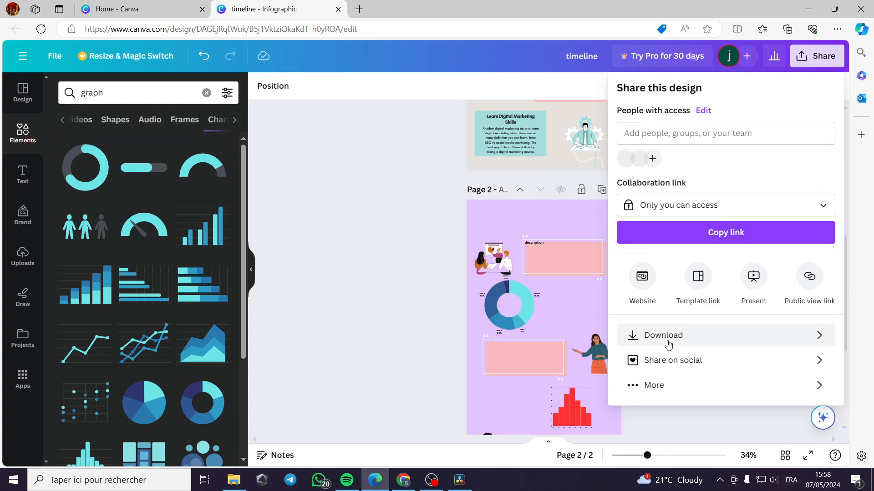
pyautogui.click(668, 336)
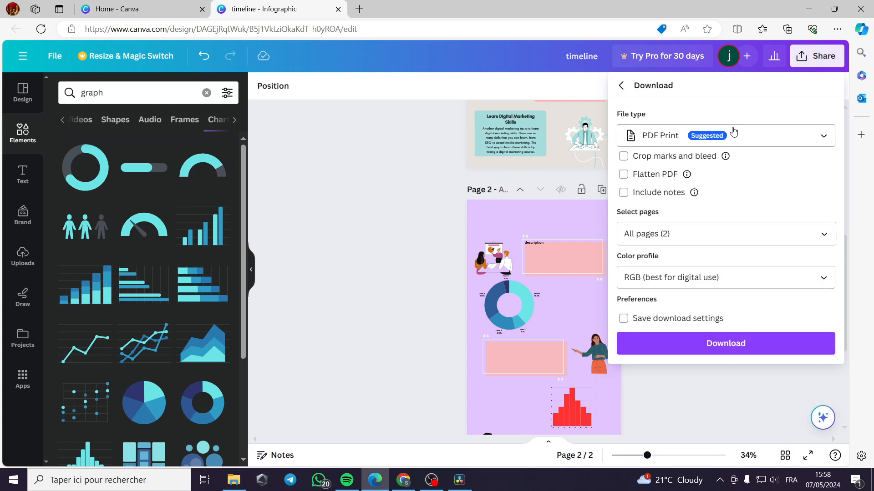
pyautogui.click(757, 145)
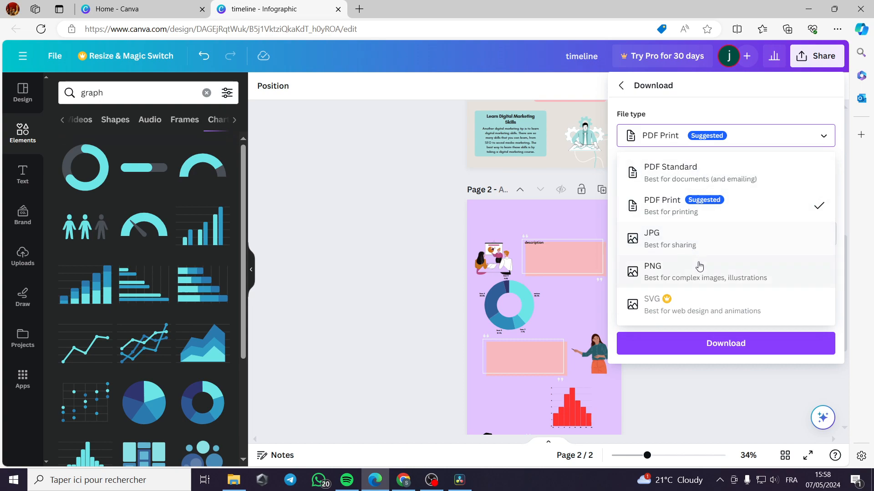
pyautogui.click(396, 236)
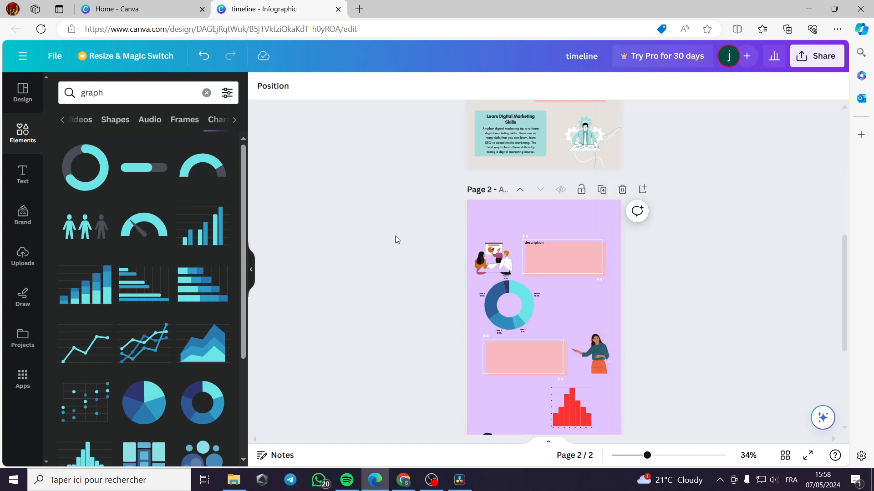
# Step: Create a public view link for the design and copy it
pyautogui.click(817, 55)
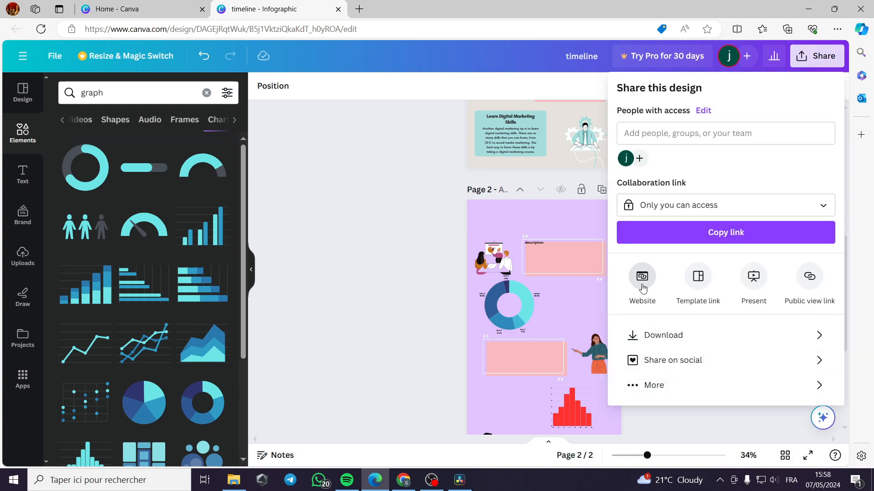
pyautogui.click(810, 282)
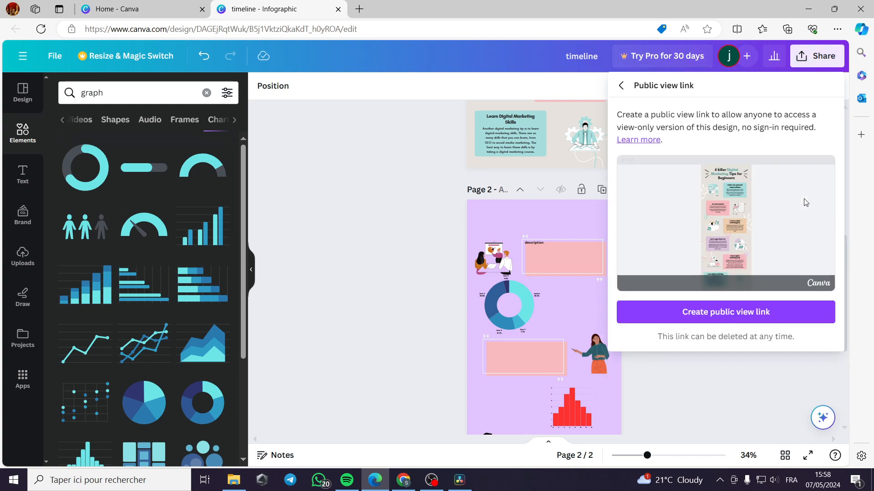
pyautogui.click(774, 313)
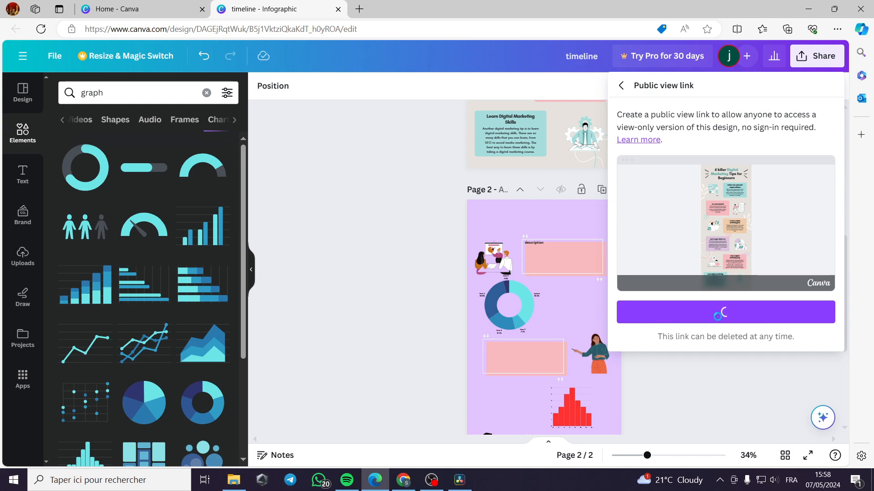
pyautogui.click(817, 300)
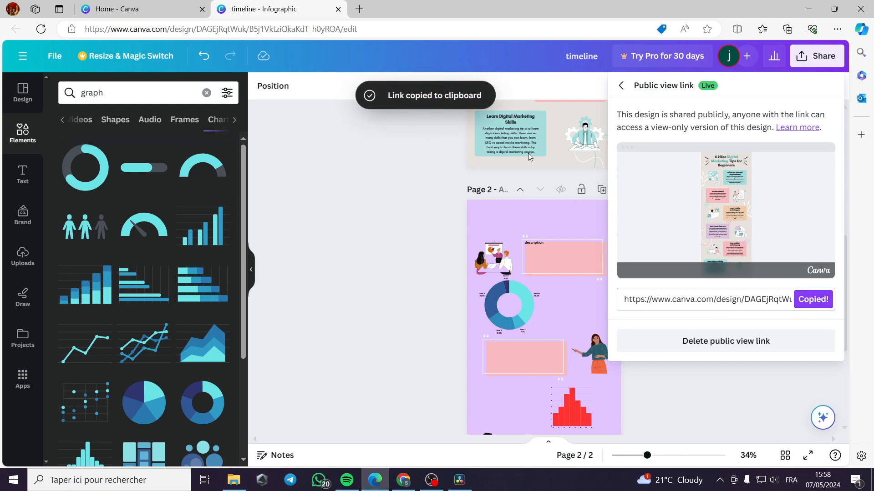
# Step: Open the copied public link in a new browser tab, view both infographic pages and return to the design editor
pyautogui.click(359, 9)
pyautogui.click(356, 23)
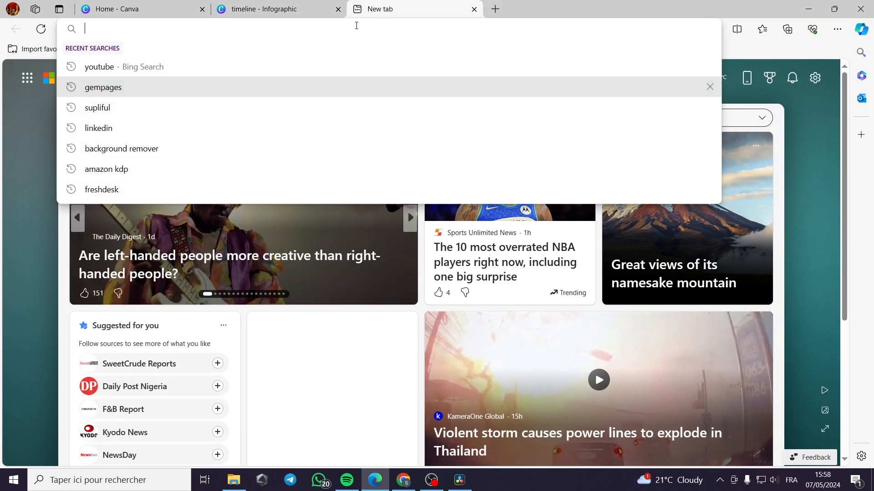
pyautogui.hotkey('ctrl', 'v')
pyautogui.press('Return')
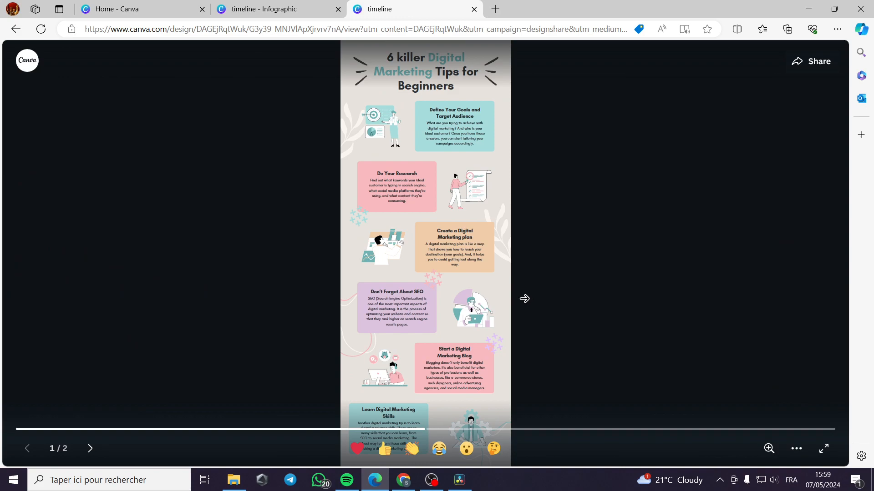
pyautogui.click(549, 273)
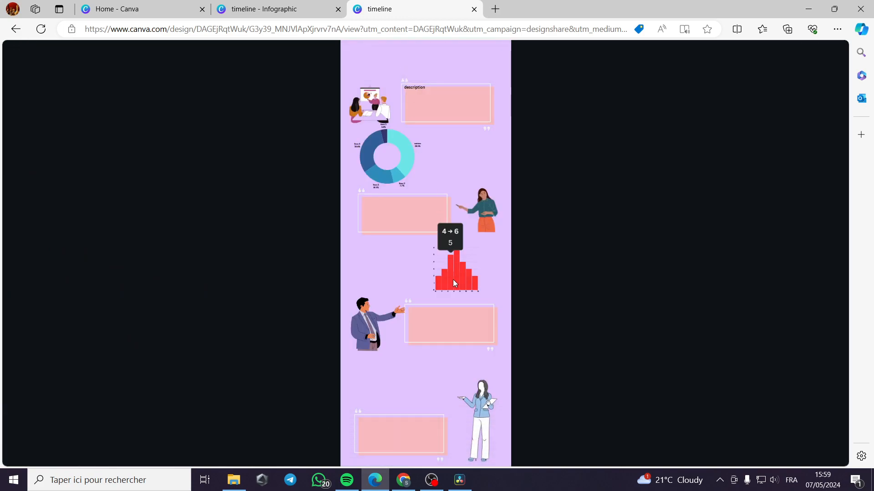
pyautogui.click(456, 235)
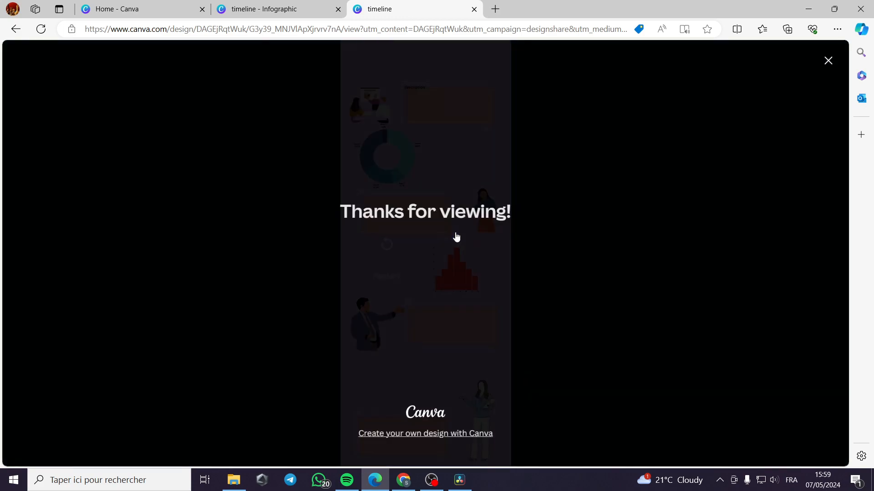
pyautogui.click(827, 60)
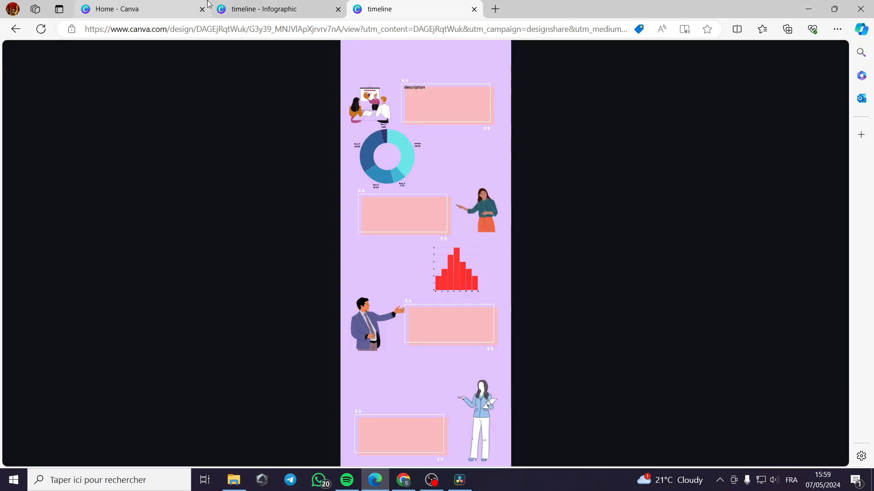
pyautogui.click(264, 9)
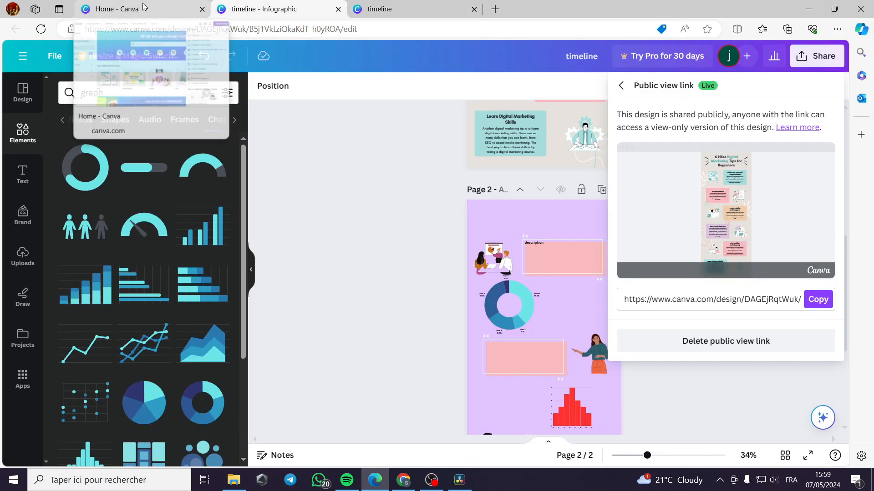